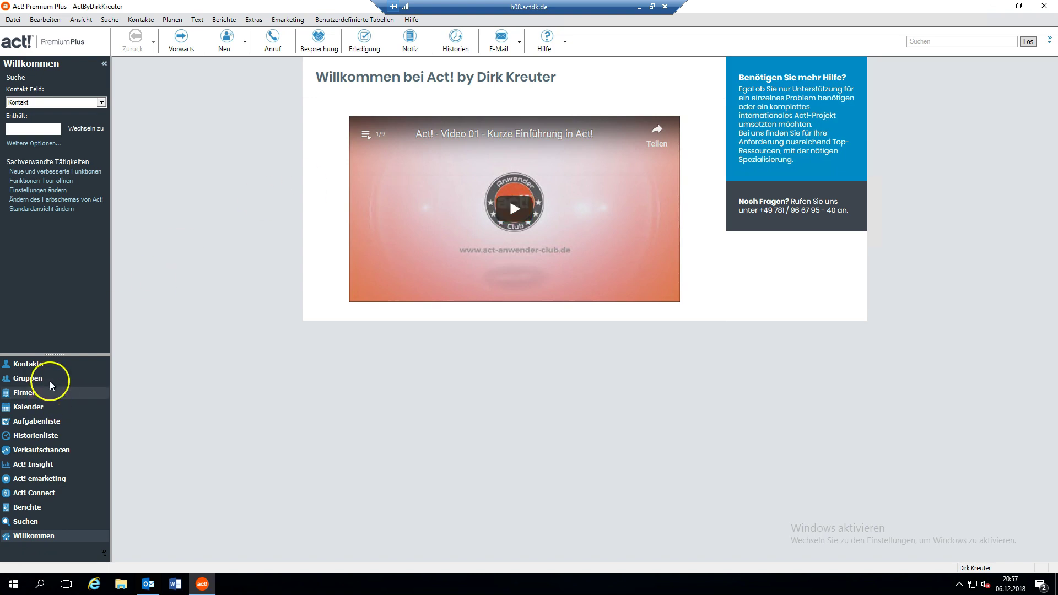
# - Look at the Kontakte view and, in the Gruppen view, the Führungsdynamik subgroup of 1_Intensivseminare
pyautogui.click(33, 364)
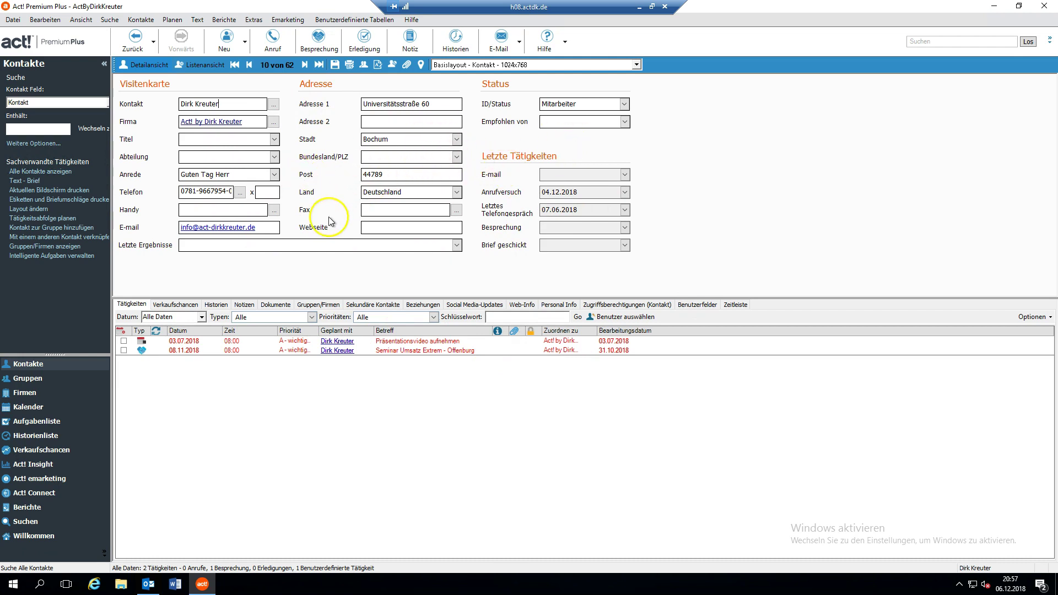
pyautogui.click(41, 381)
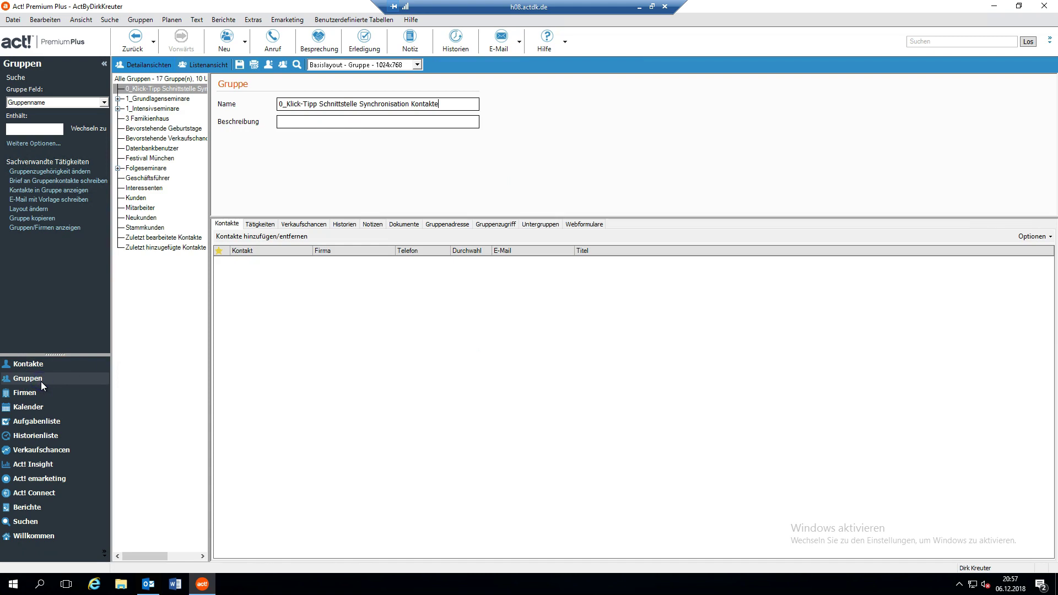
pyautogui.doubleClick(152, 108)
pyautogui.click(165, 118)
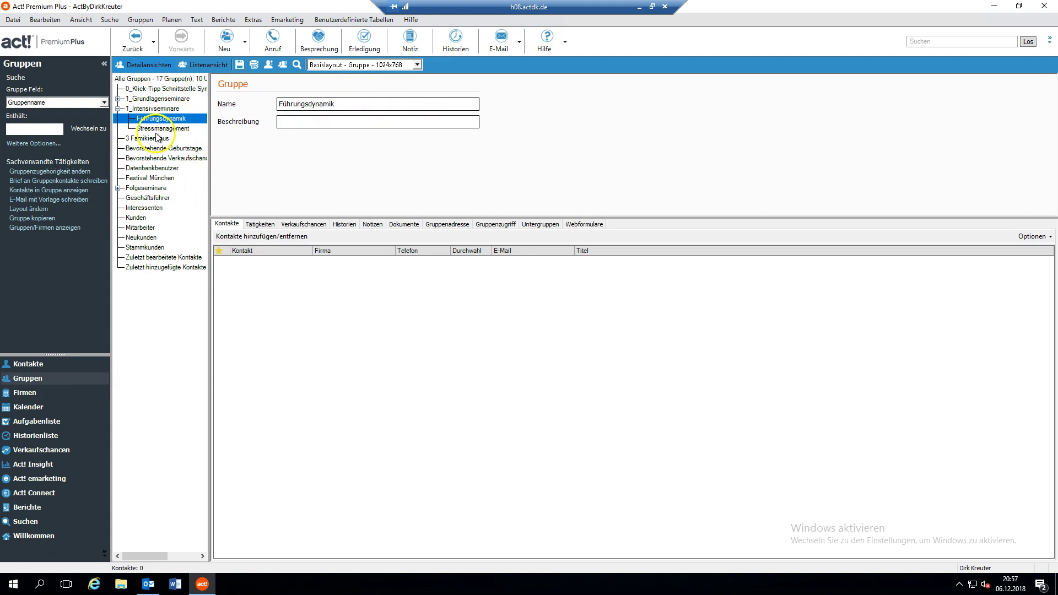
# - Look through the Firmen, Kalender, Aufgabenliste and Historienliste views one after another
pyautogui.click(23, 399)
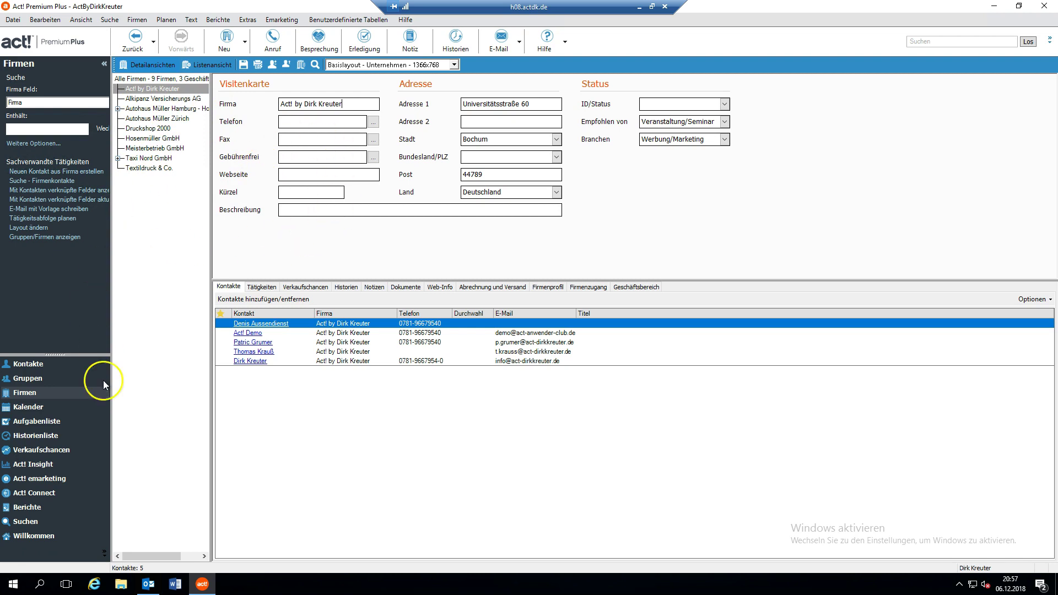
pyautogui.click(44, 407)
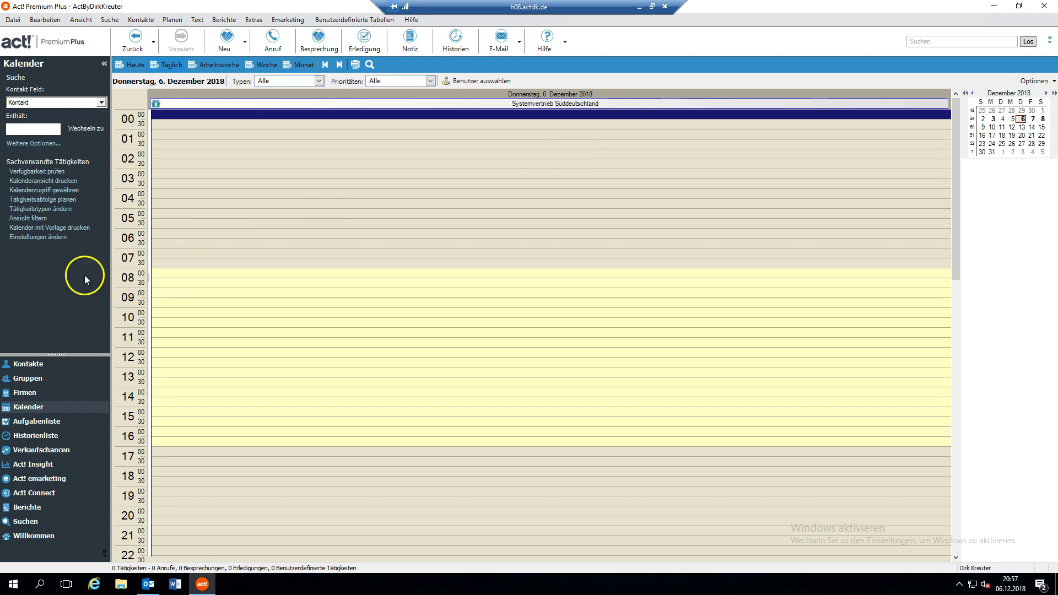
pyautogui.click(34, 420)
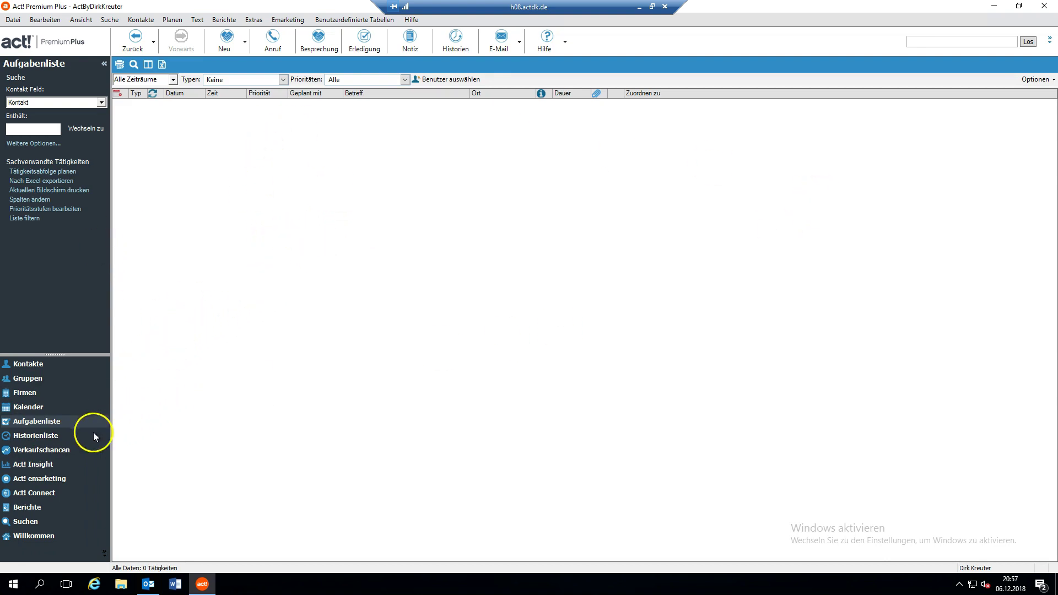
pyautogui.click(66, 437)
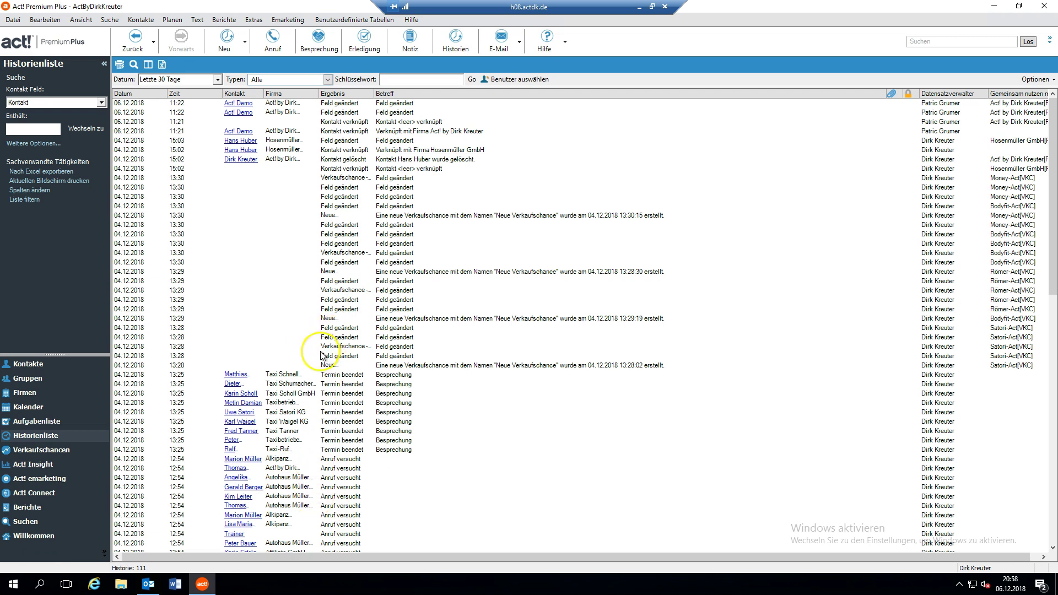
# - Inspect the opportunities in the Verkaufschancen list and widen its Phase column so the entries are fully readable
pyautogui.click(47, 451)
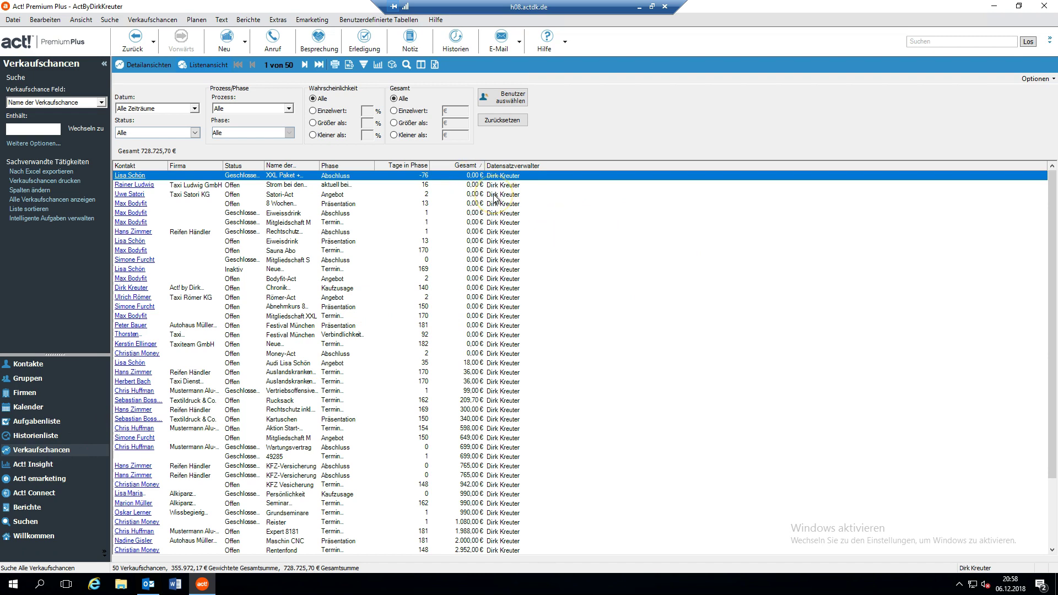
pyautogui.moveTo(494, 198)
pyautogui.moveTo(141, 179)
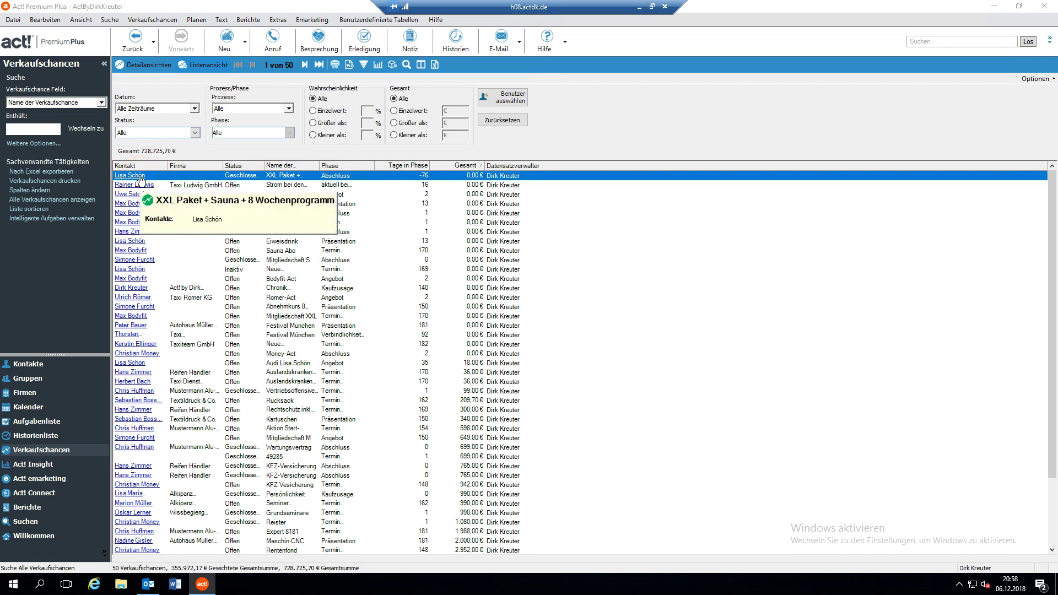
pyautogui.moveTo(295, 176)
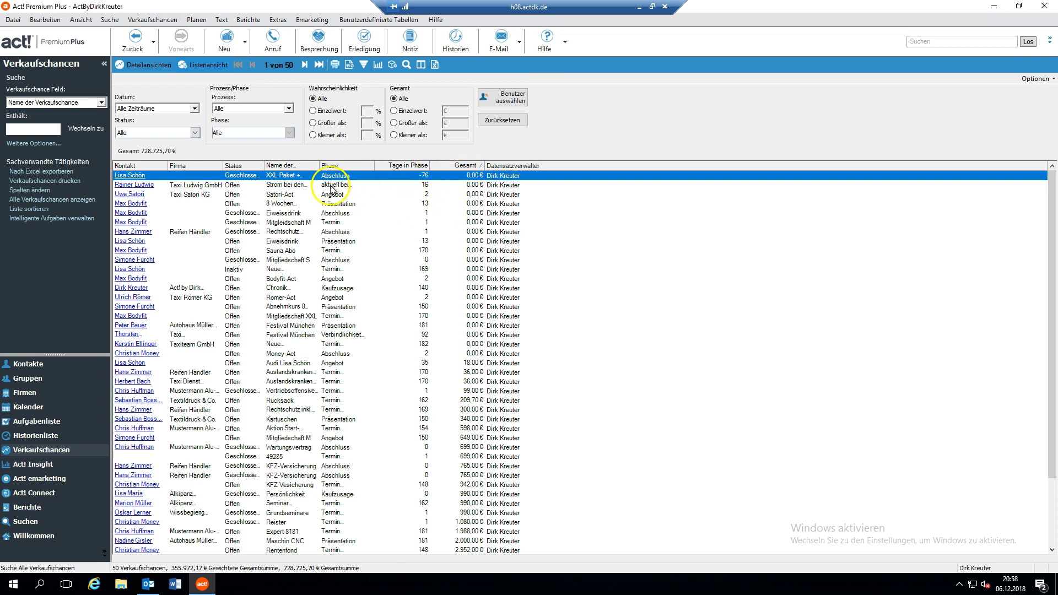
pyautogui.moveTo(324, 190)
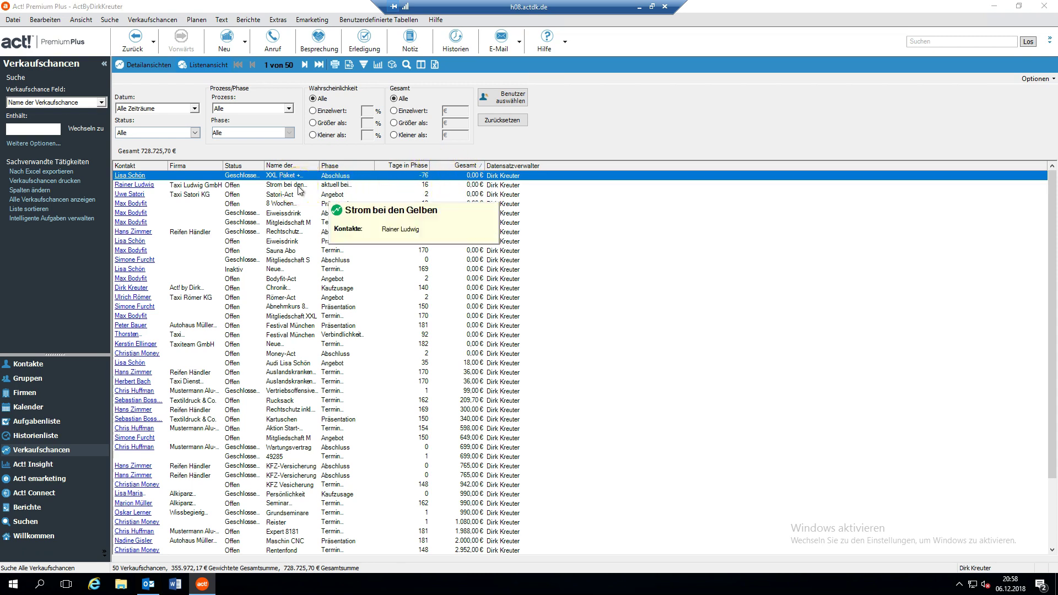
pyautogui.click(343, 185)
pyautogui.moveTo(373, 166); pyautogui.dragTo(414, 167)
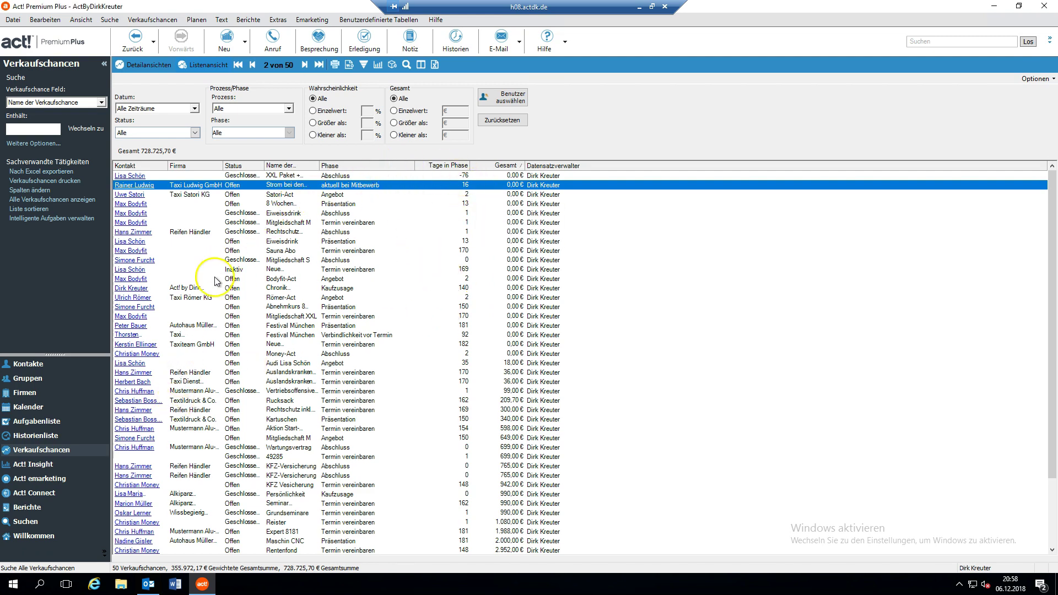
# - Examine the won and lost bars of the offene Angebote chart in Act! Insight
pyautogui.click(50, 465)
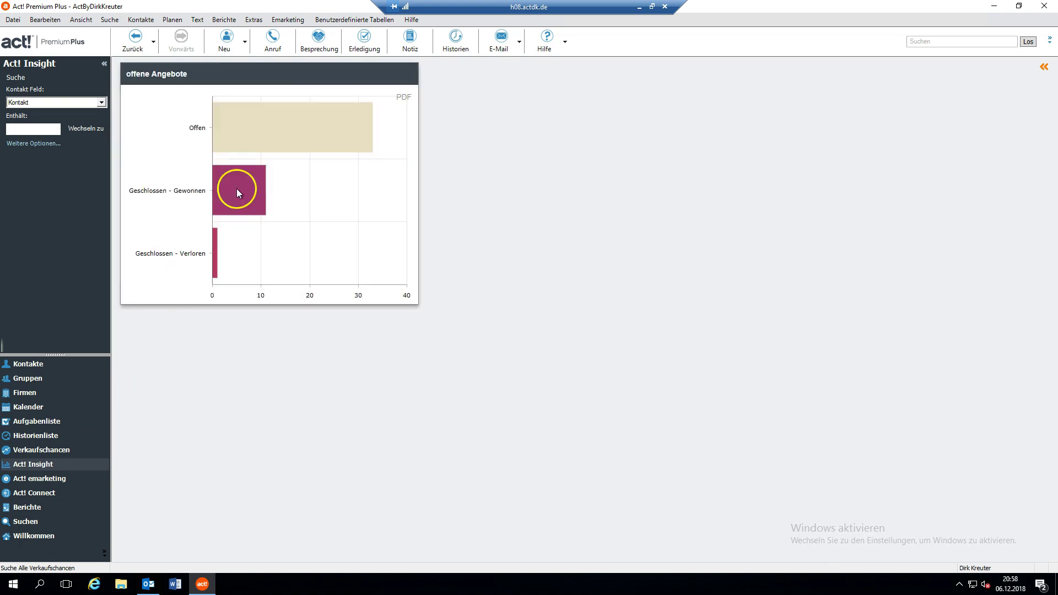
pyautogui.moveTo(226, 181)
pyautogui.moveTo(219, 233)
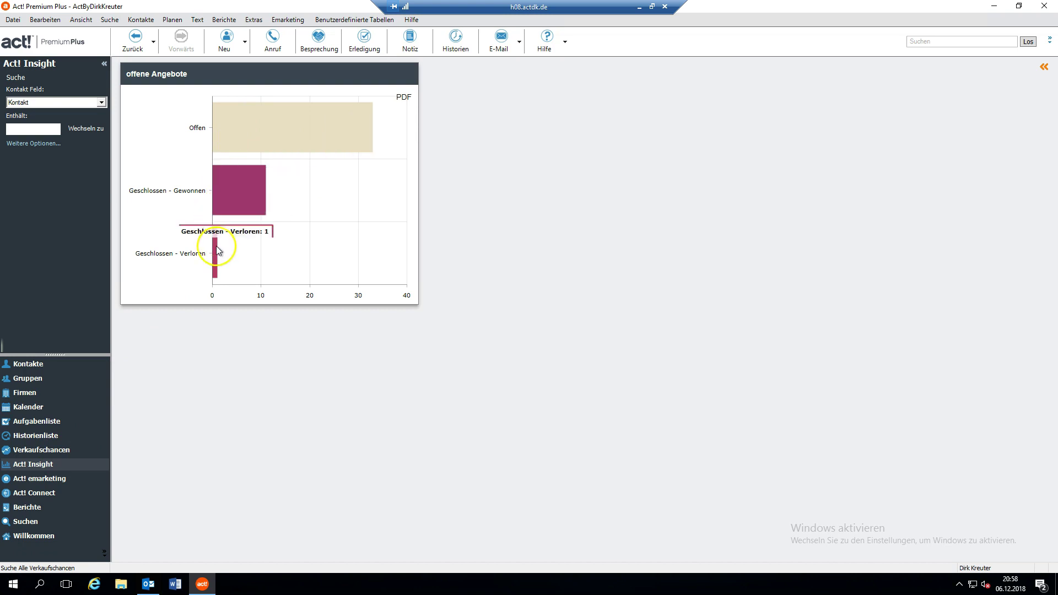
pyautogui.moveTo(248, 208)
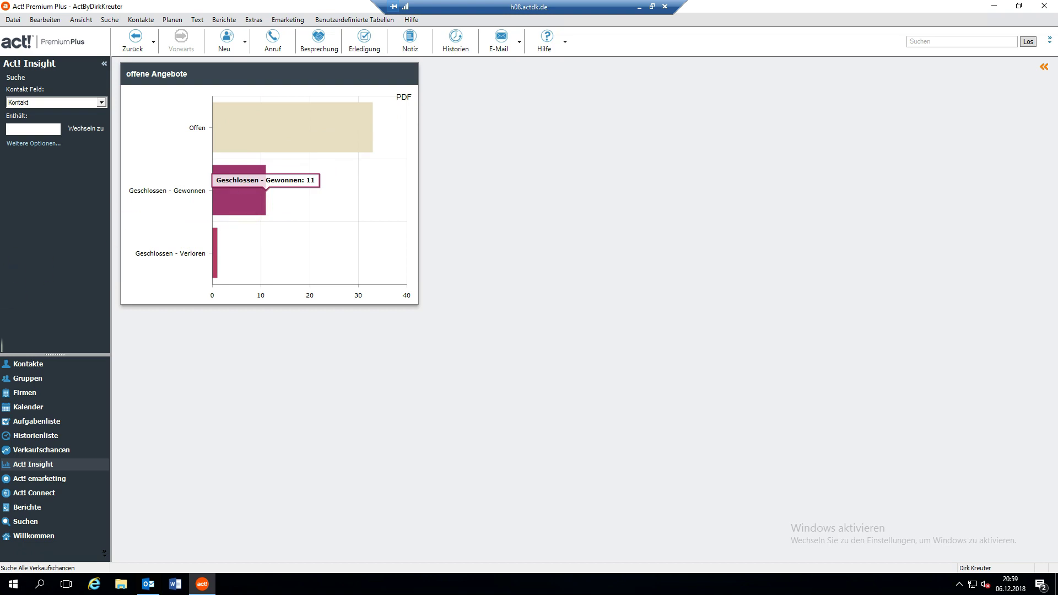
# - View the Act! emarketing, Act! Connect and Berichte pages, dismissing the emarketing sign-in without logging in
pyautogui.click(76, 478)
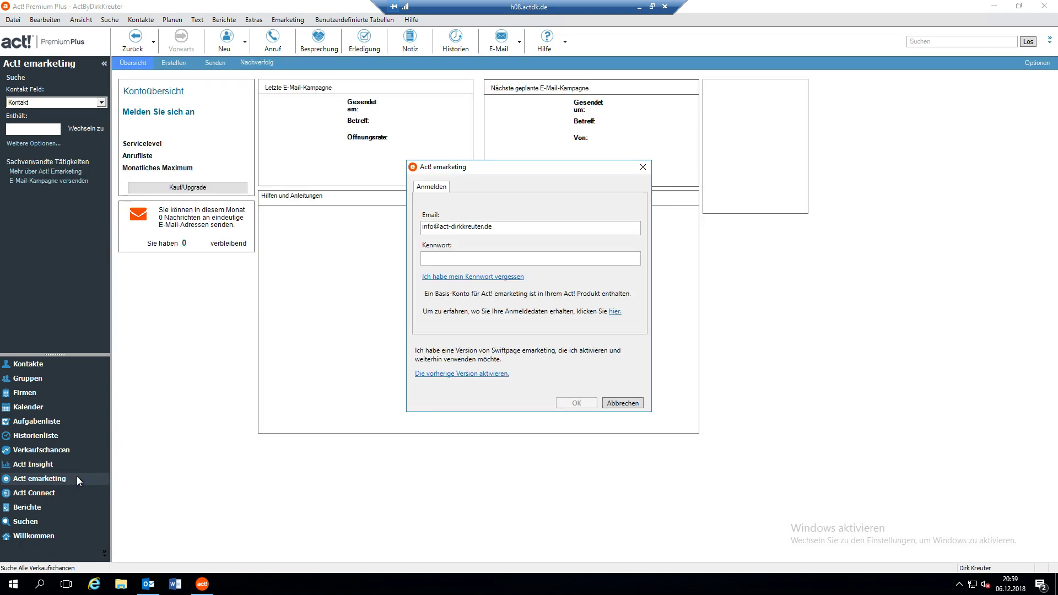
pyautogui.click(627, 399)
pyautogui.click(45, 493)
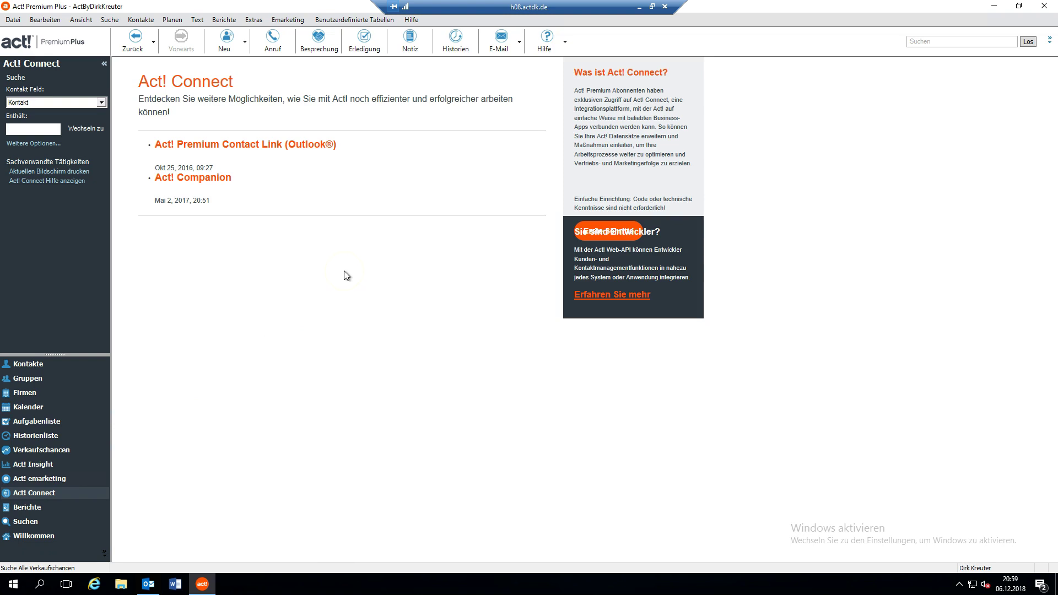
pyautogui.hotkey('alt', 'p')
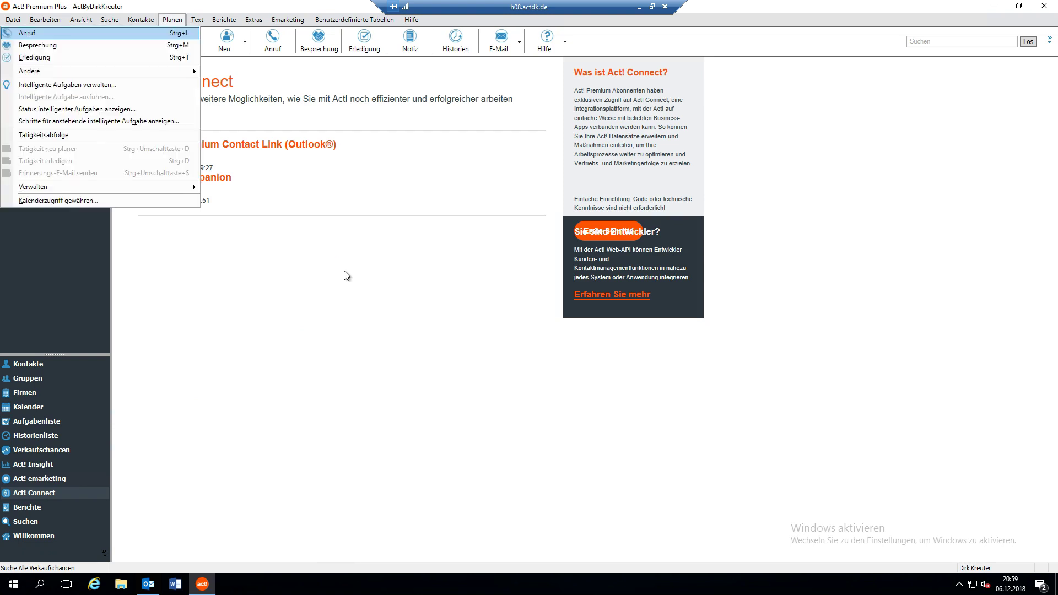
pyautogui.click(13, 564)
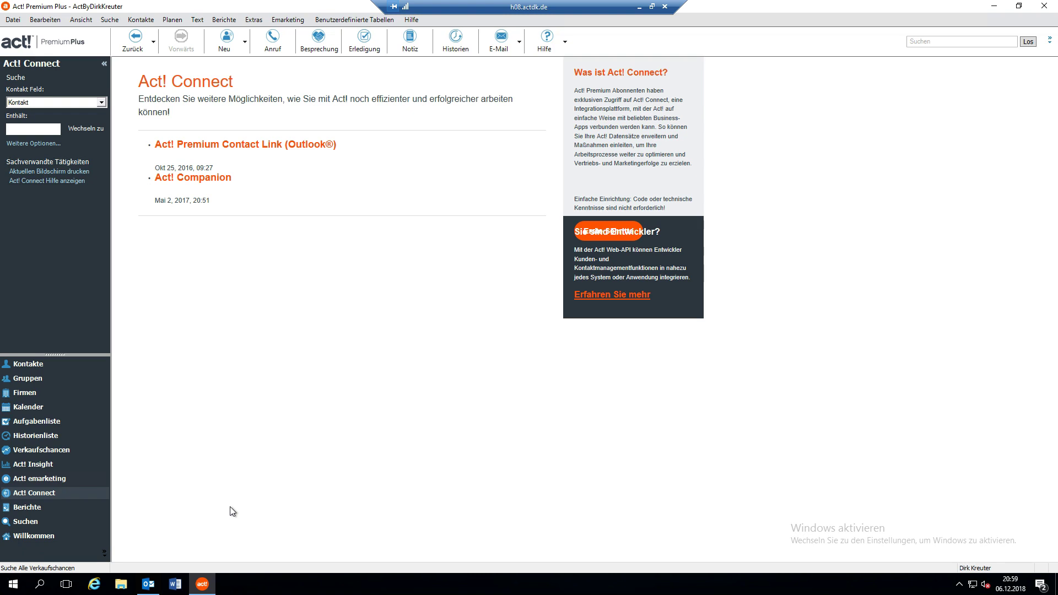
pyautogui.click(26, 508)
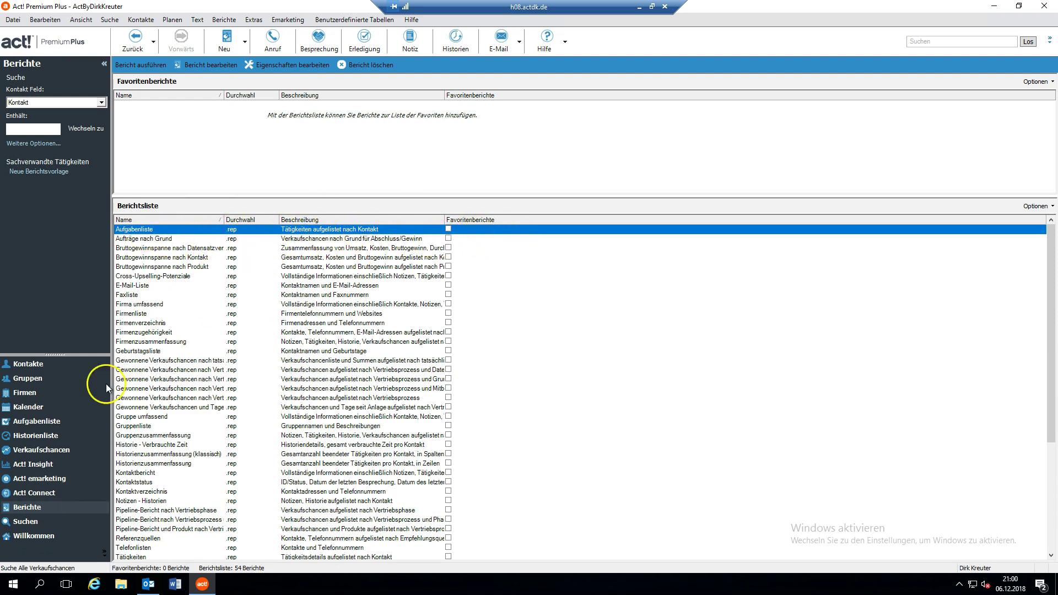
# - Search the whole database for a contact's first name and open the first sales opportunity in the results
pyautogui.click(26, 526)
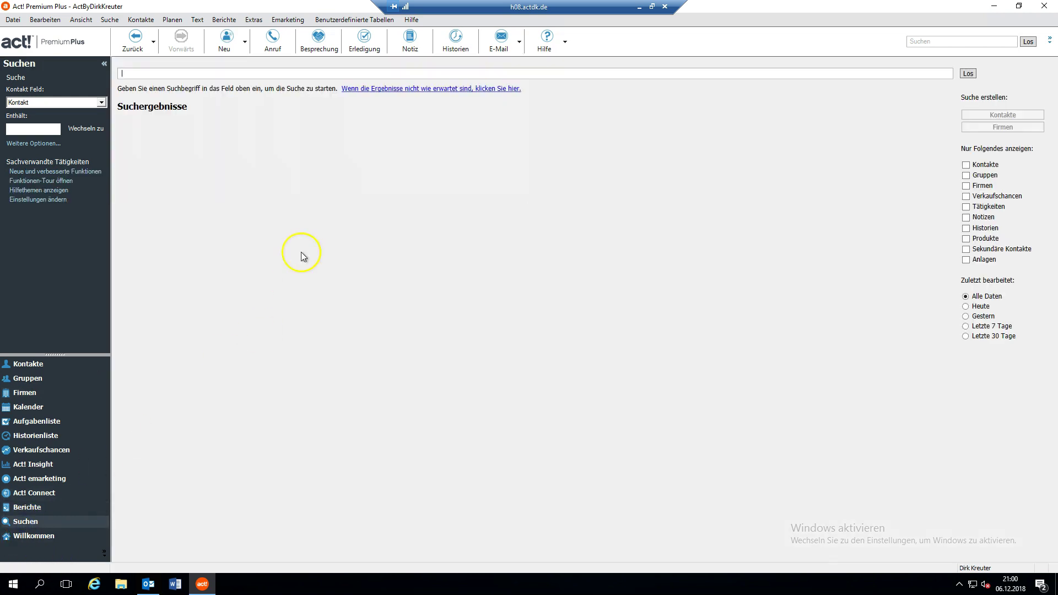
pyautogui.click(172, 74)
pyautogui.write('lisa')
pyautogui.press('Return')
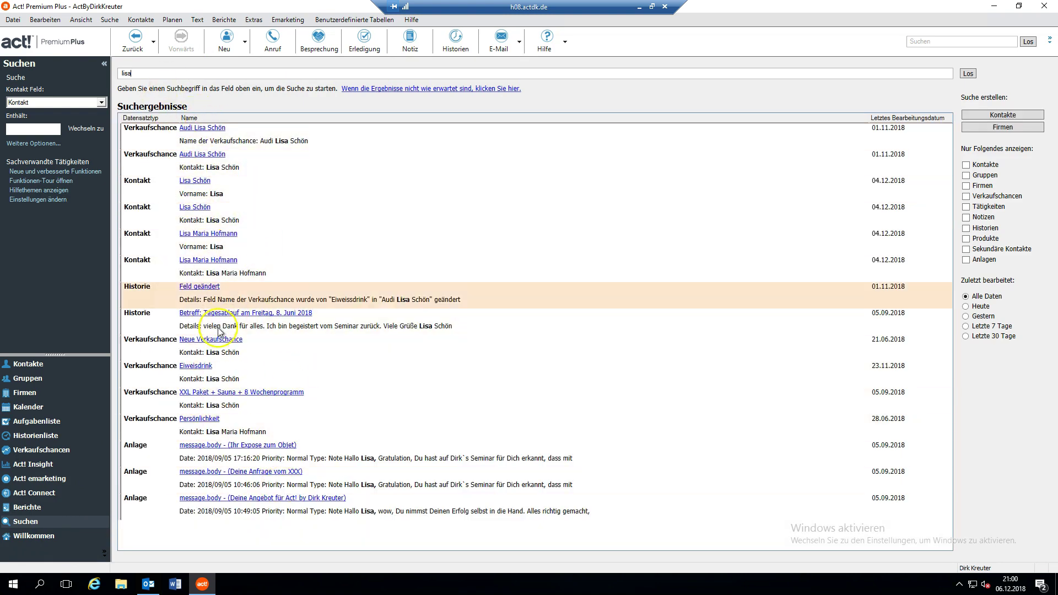
pyautogui.click(204, 131)
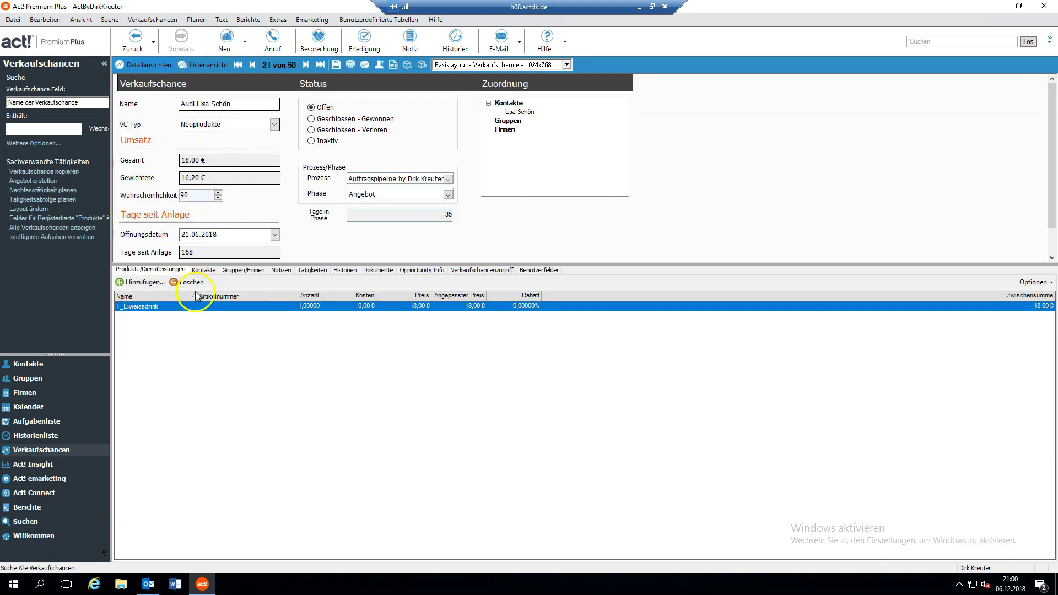
# - Return to the Willkommen page, and in the Aufgabenliste set the activity type filter to Alle
pyautogui.click(64, 535)
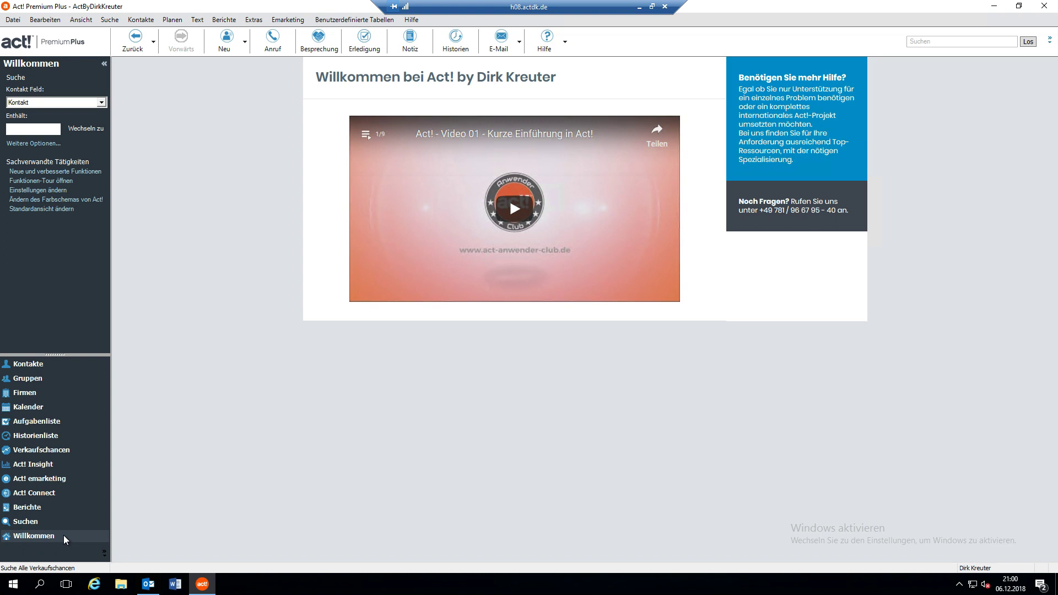
pyautogui.click(47, 423)
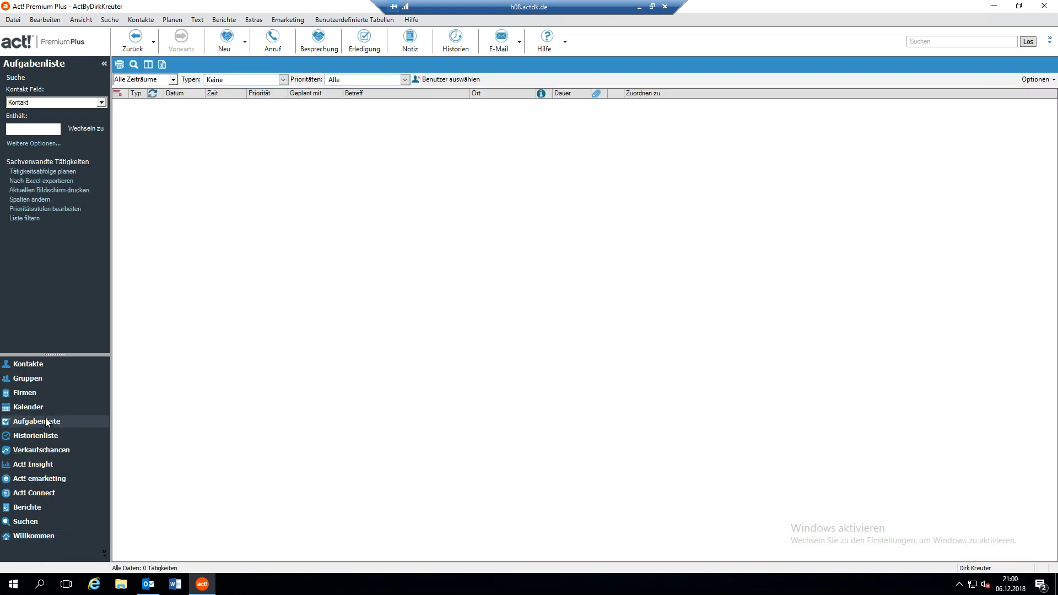
pyautogui.click(286, 81)
pyautogui.click(180, 178)
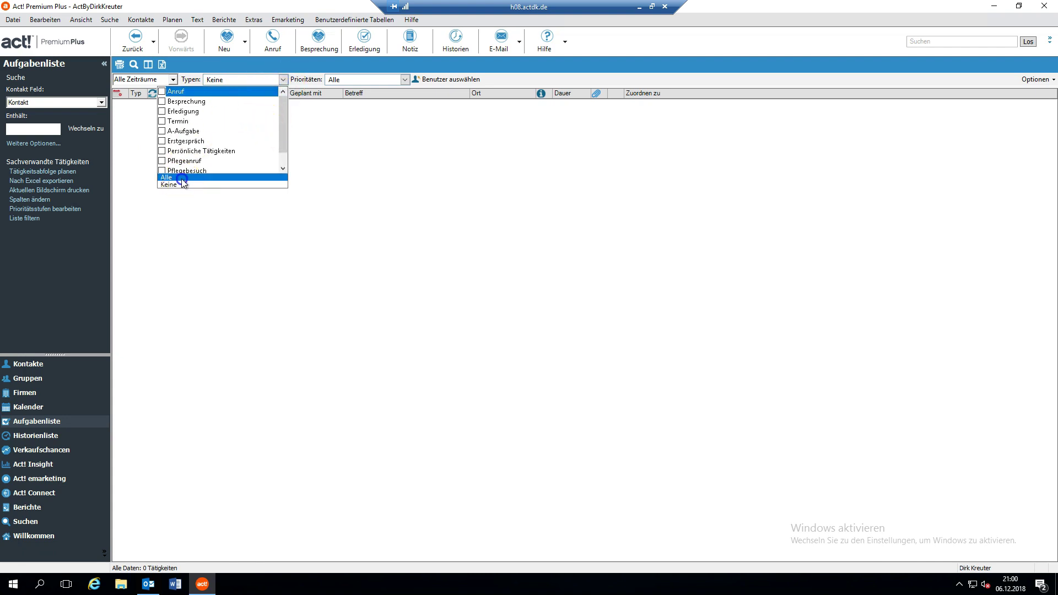
pyautogui.click(366, 69)
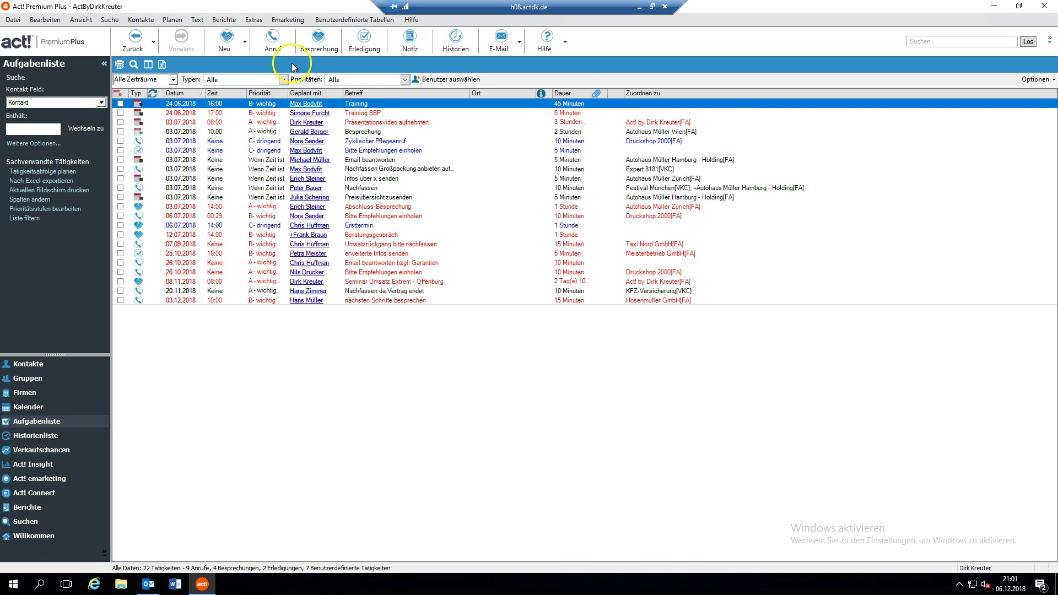
# - Restrict the Aufgabenliste's activity type filter to Anruf only
pyautogui.click(283, 79)
pyautogui.click(249, 92)
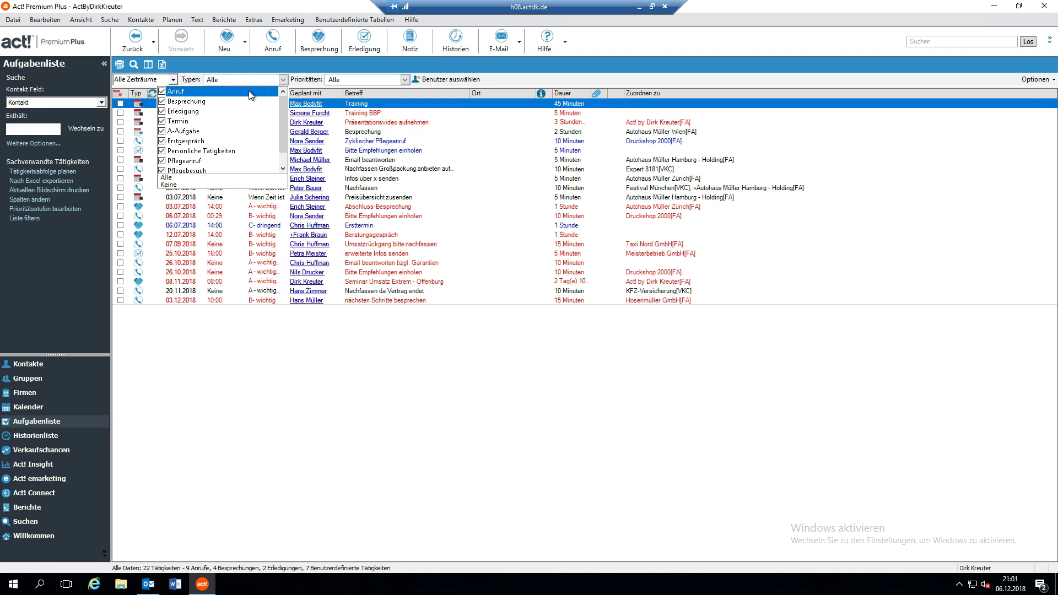
pyautogui.click(172, 185)
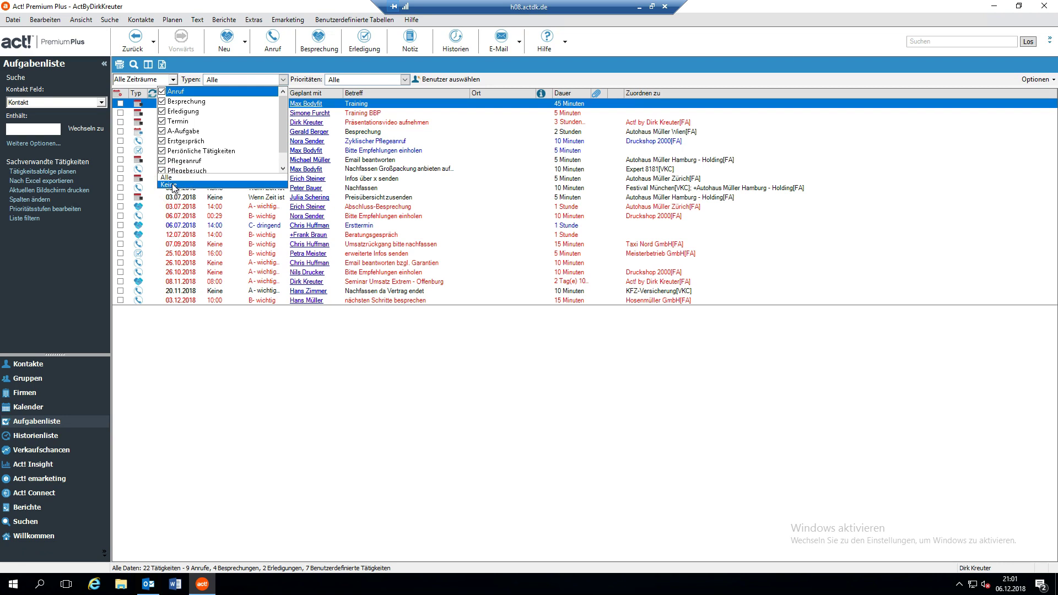
pyautogui.click(176, 185)
pyautogui.click(190, 185)
pyautogui.click(162, 92)
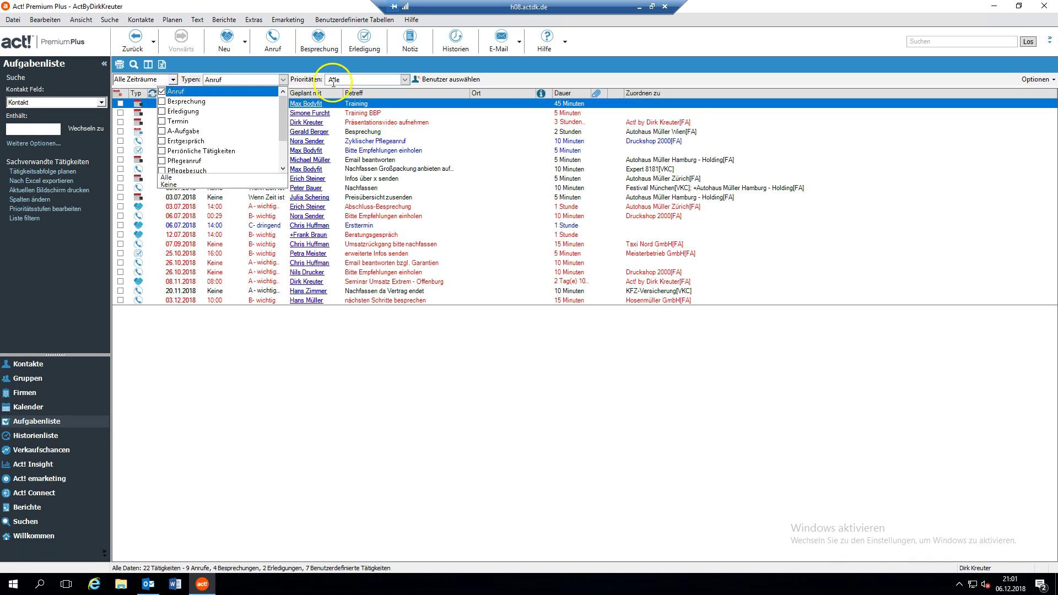
pyautogui.click(313, 82)
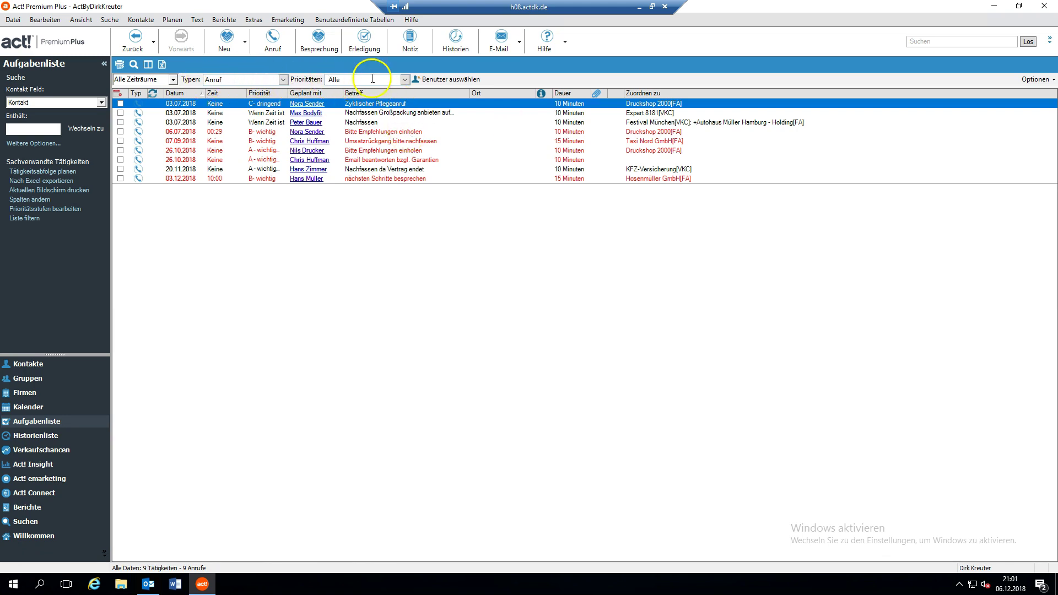
# - Limit the call list to priorities A - wichtig und dringend and B- wichtig by excluding C, D and Wenn Zeit ist
pyautogui.click(405, 81)
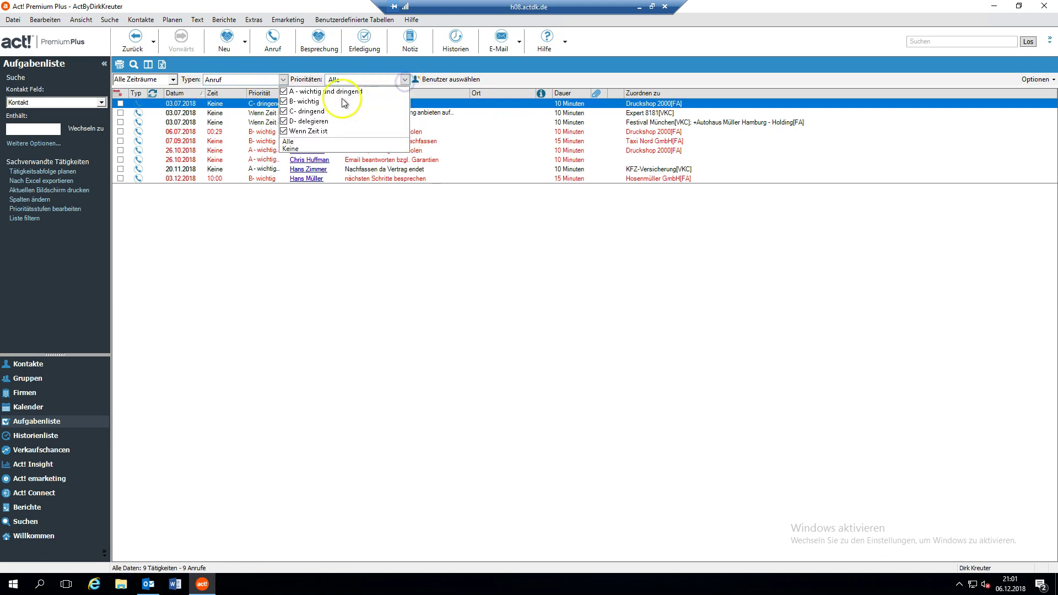
pyautogui.click(283, 112)
pyautogui.click(284, 121)
pyautogui.click(284, 131)
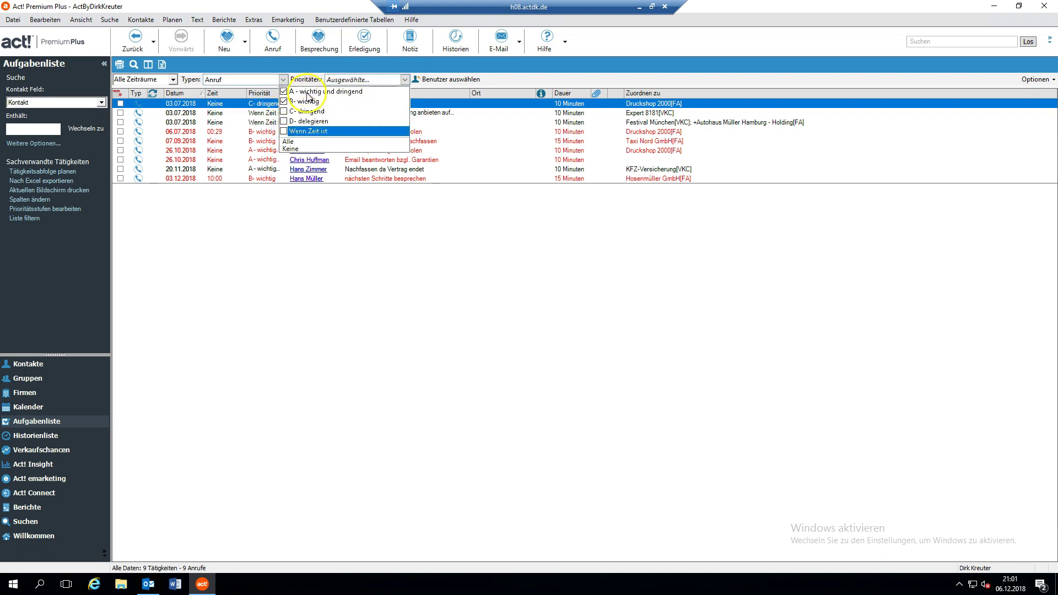
pyautogui.click(521, 79)
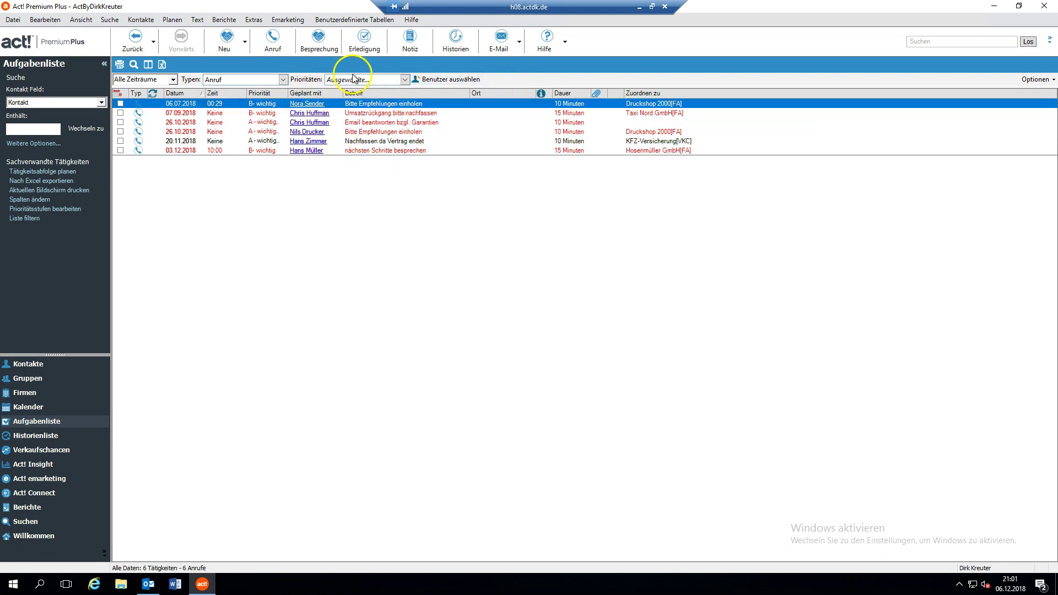
# - Open the contact record linked to the first filtered call, Bitte Empfehlungen einholen
pyautogui.click(324, 113)
pyautogui.click(309, 109)
pyautogui.click(310, 107)
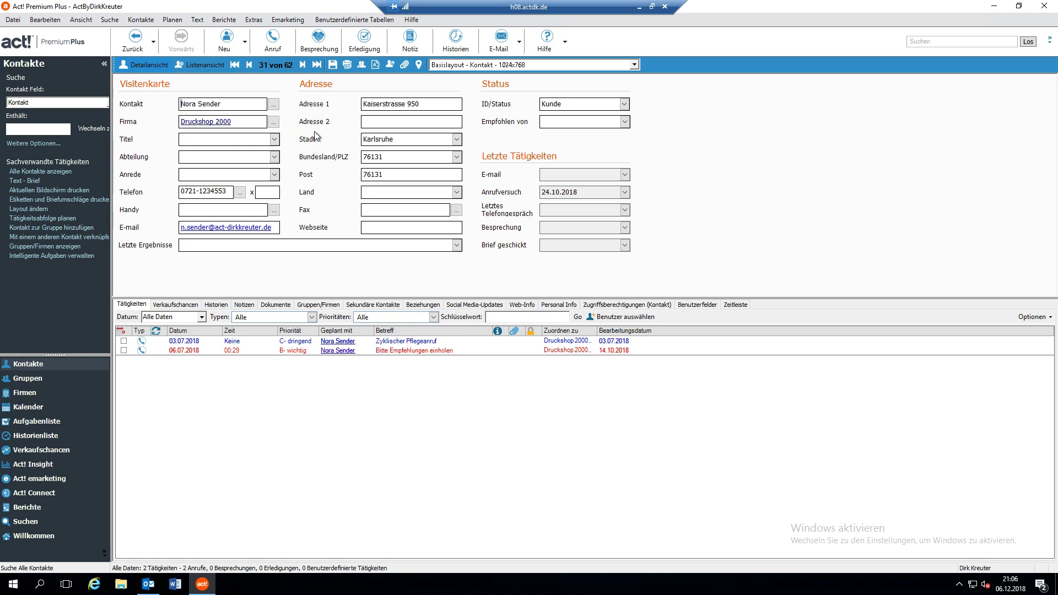
# - Return to the Aufgabenliste and open the contact linked to the call Nachfassen da Vertrag endet
pyautogui.click(127, 51)
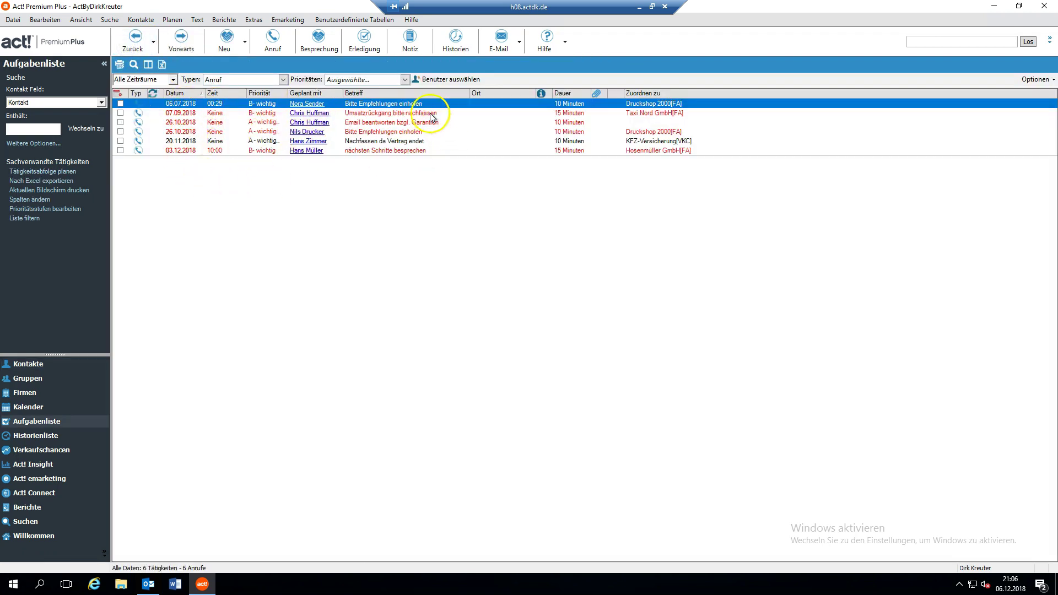
pyautogui.click(305, 142)
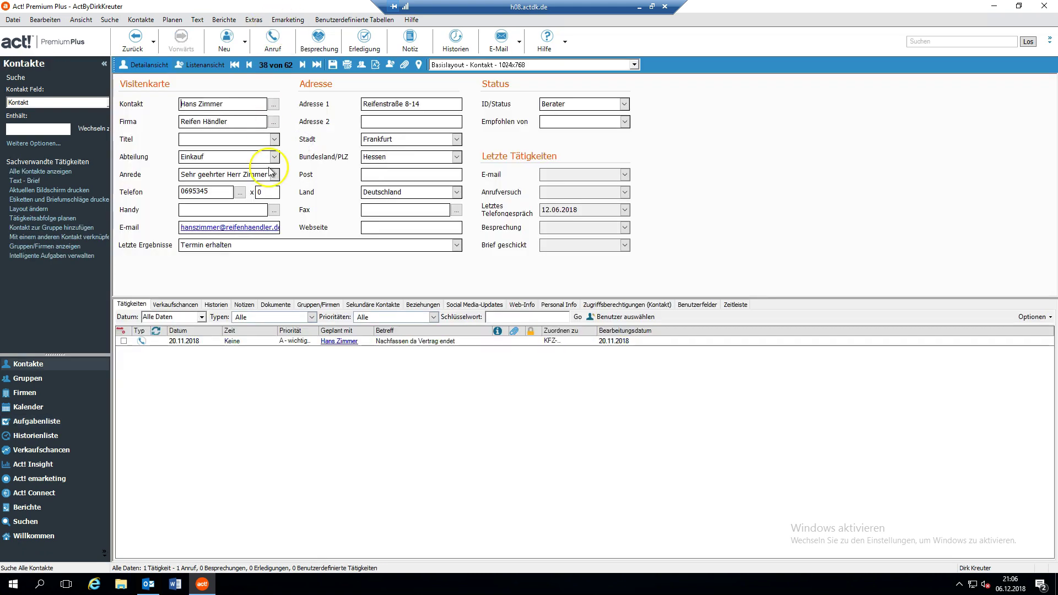
# - Choose Termin erhalten as the contact's Letzte Ergebnisse value
pyautogui.click(457, 246)
pyautogui.click(457, 246)
pyautogui.click(457, 246)
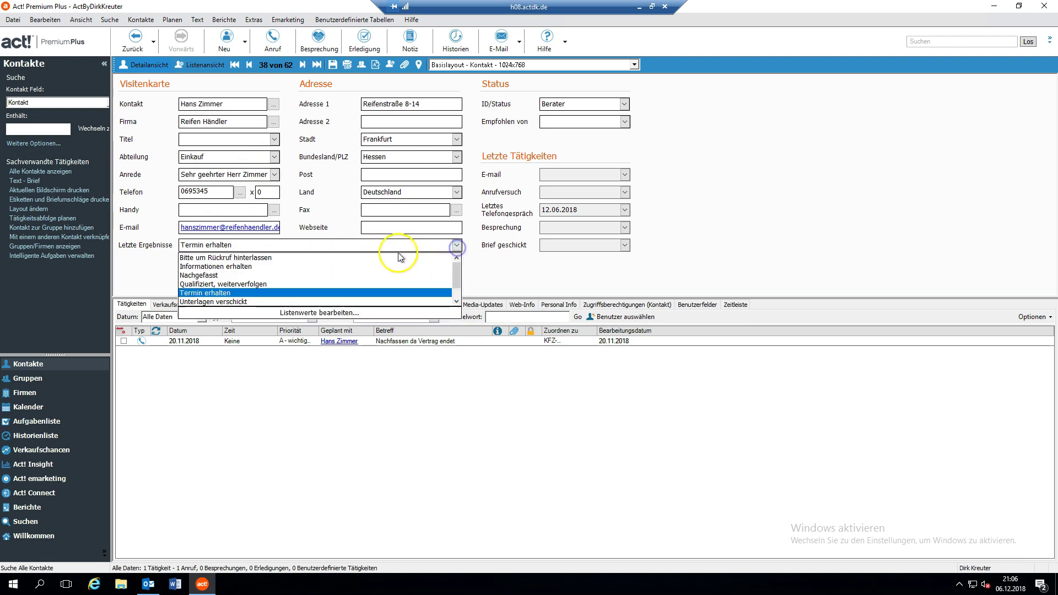
pyautogui.click(223, 293)
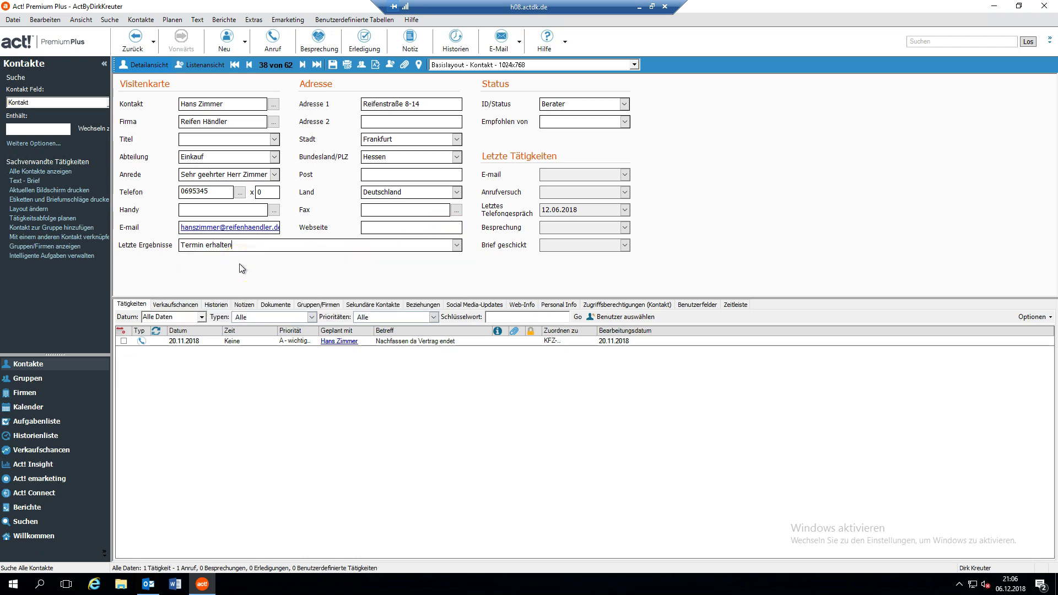
pyautogui.click(130, 192)
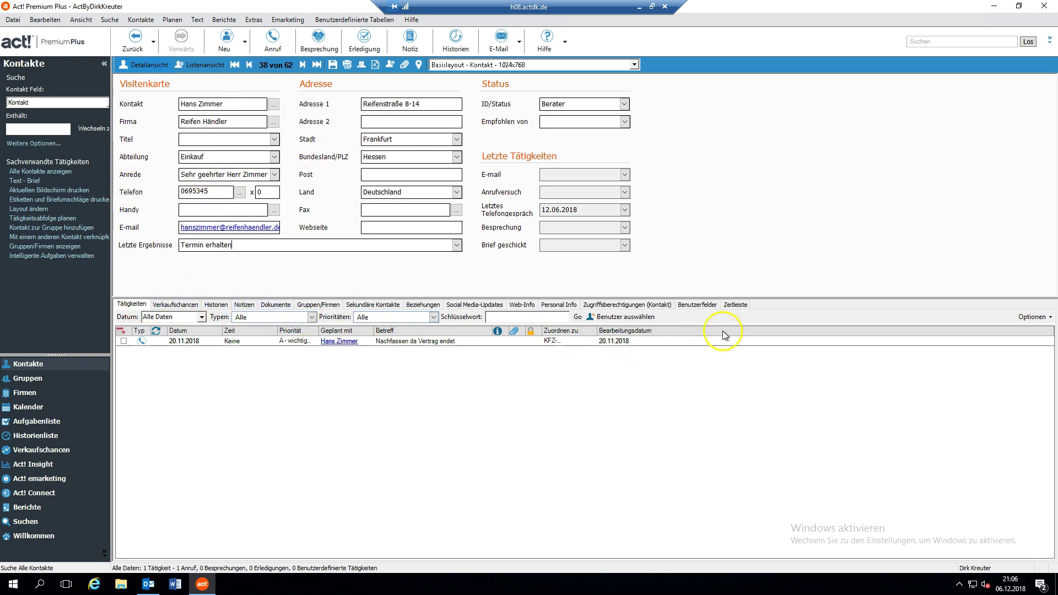
pyautogui.click(183, 303)
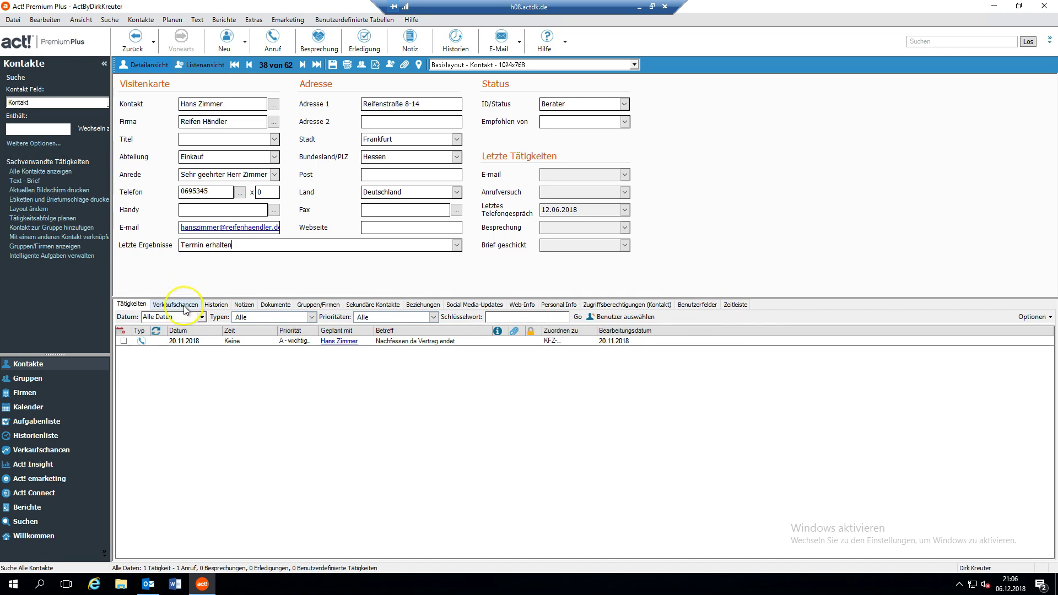
pyautogui.click(255, 335)
pyautogui.click(238, 341)
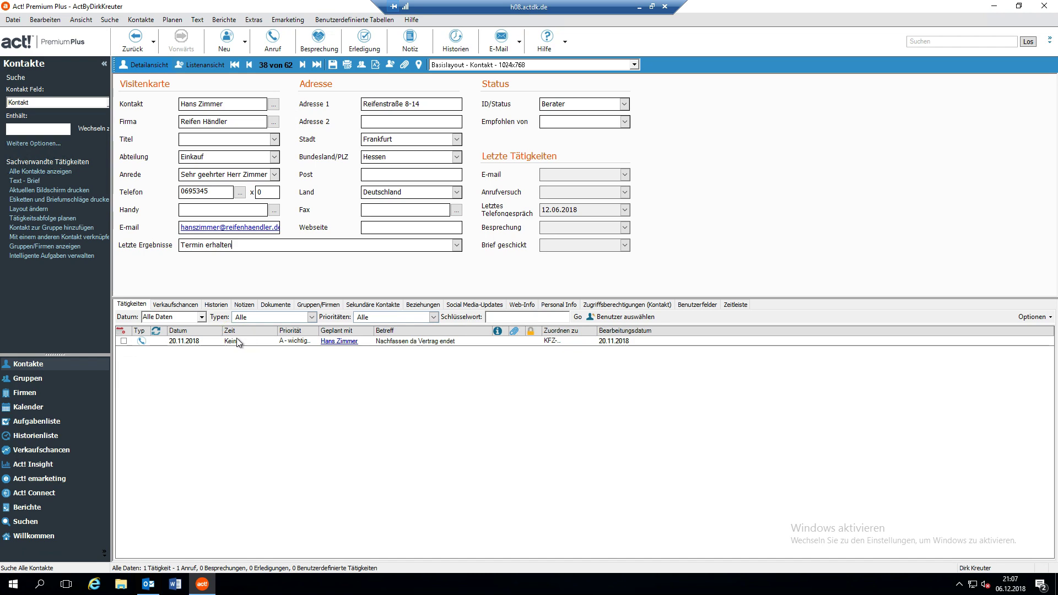
pyautogui.click(197, 355)
# - Show the contact's Verkaufschancen and widen the name and Abschlusswahrscheinlichkeit columns so their full headings can be read
pyautogui.click(186, 304)
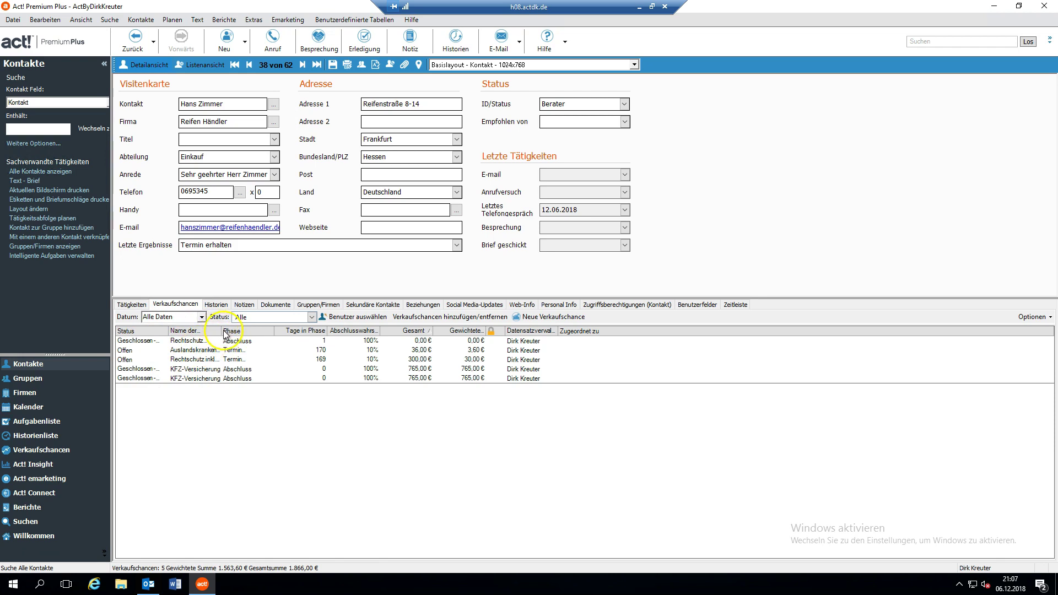
pyautogui.moveTo(222, 331); pyautogui.dragTo(289, 331)
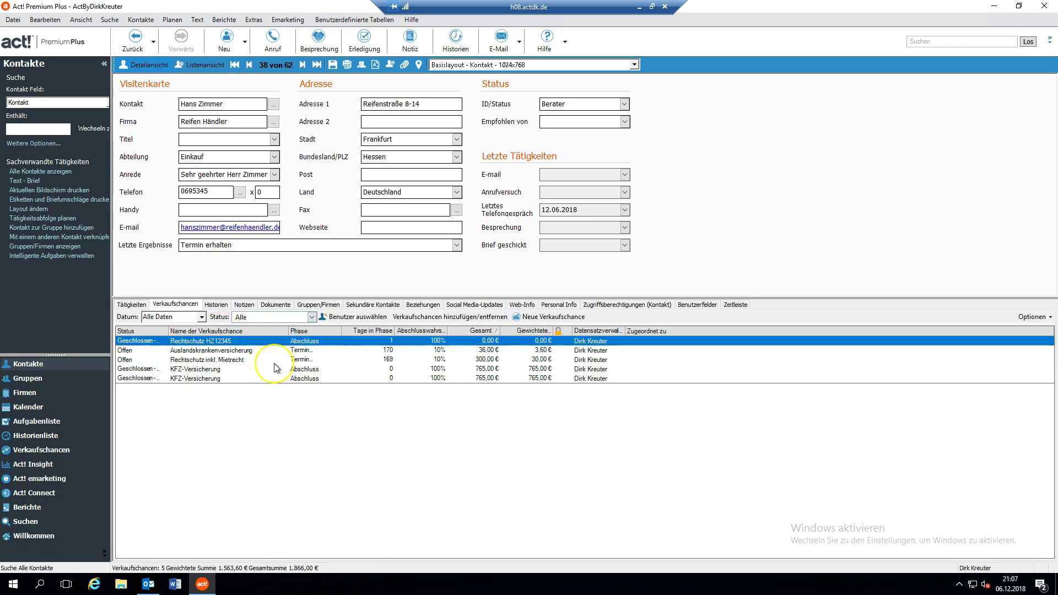
pyautogui.moveTo(275, 365)
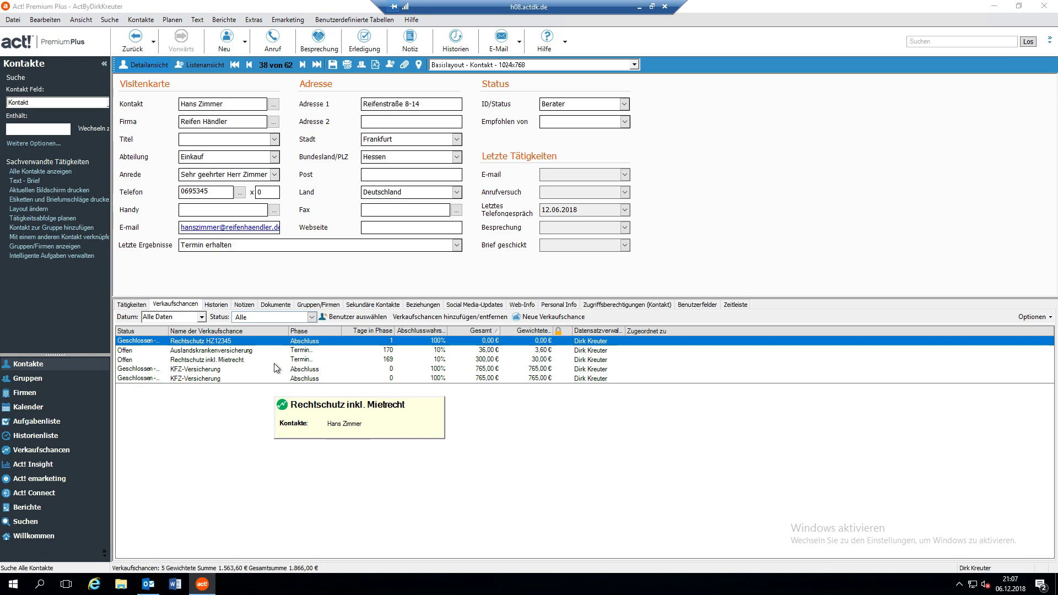
pyautogui.moveTo(448, 331); pyautogui.dragTo(495, 328)
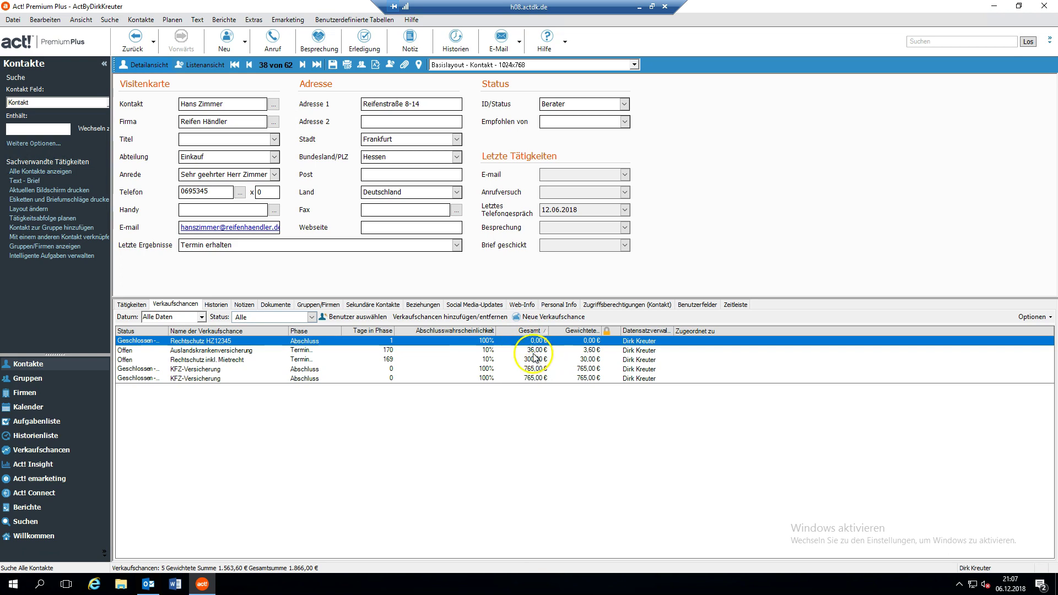
# - Show the contact's Historien and read the details of the Erstanruf entry from 09.06.2018
pyautogui.click(216, 305)
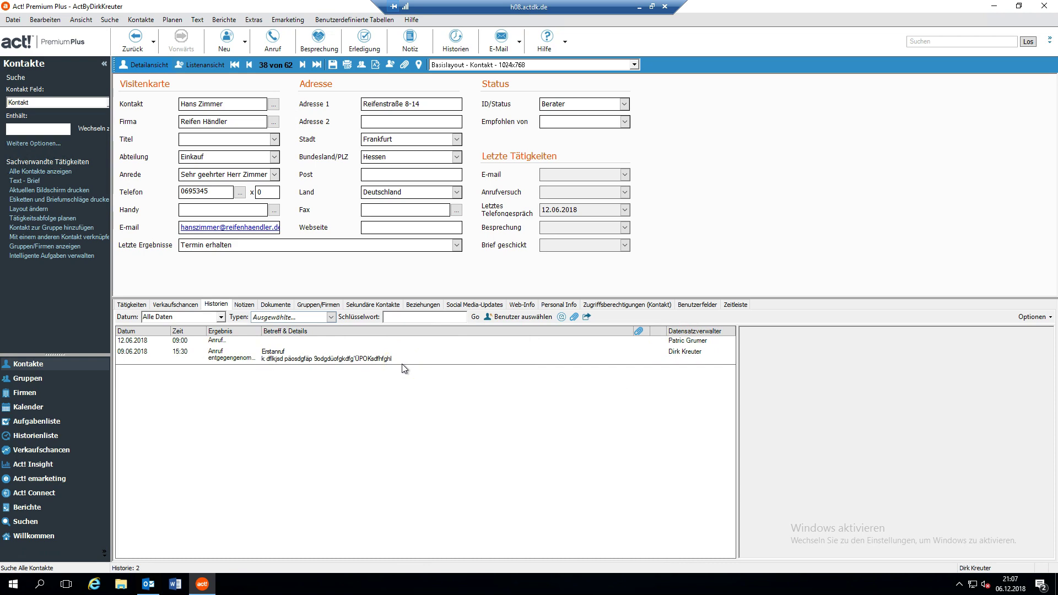
pyautogui.click(273, 357)
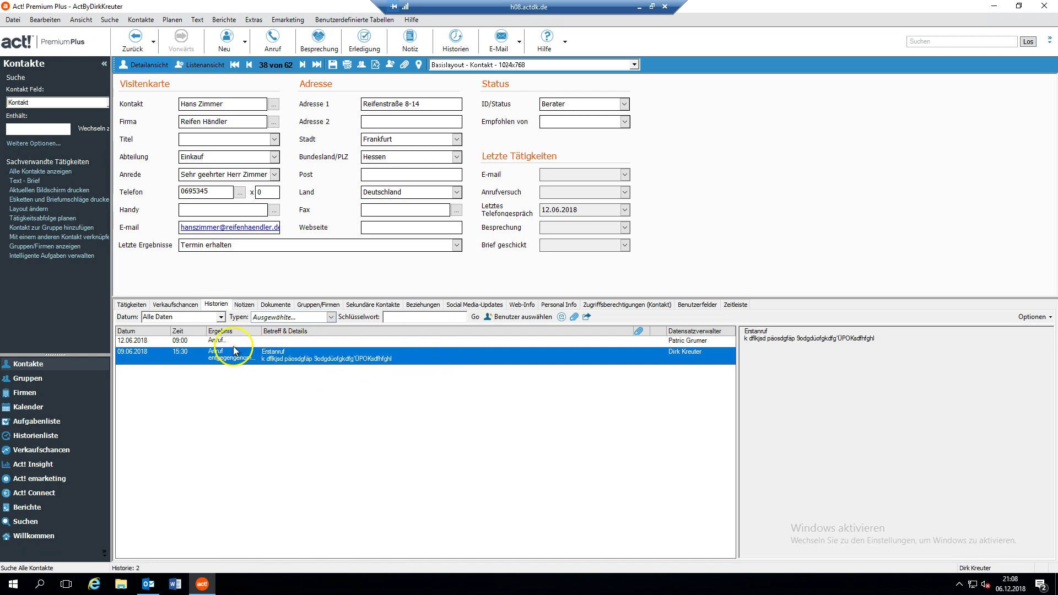
# - Look through the contact's remaining detail views from Notizen and Gruppen/Firmen to Zeitleiste, and return to Tätigkeiten
pyautogui.click(246, 305)
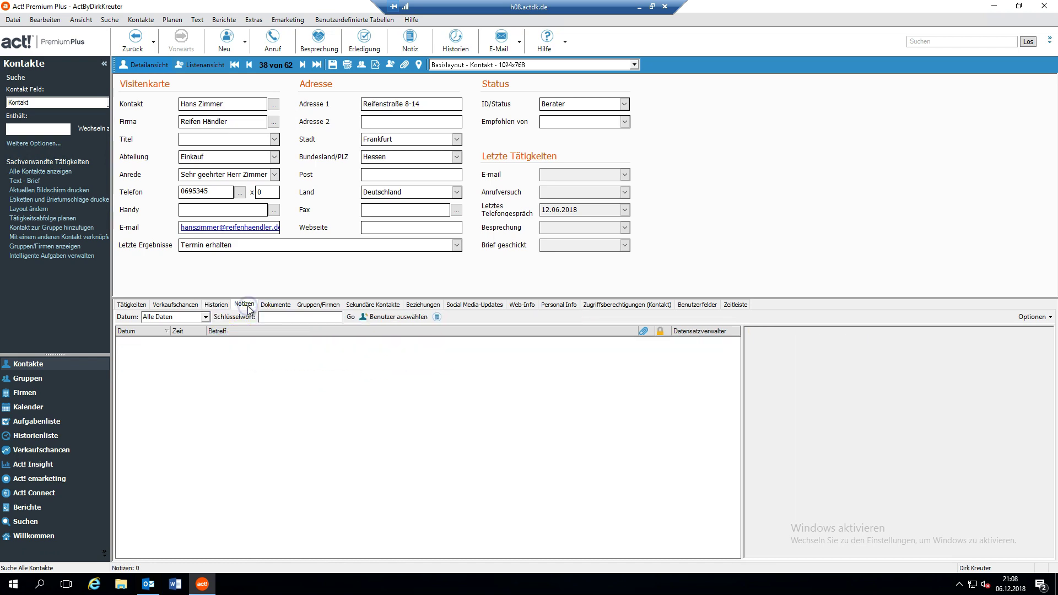
pyautogui.click(318, 305)
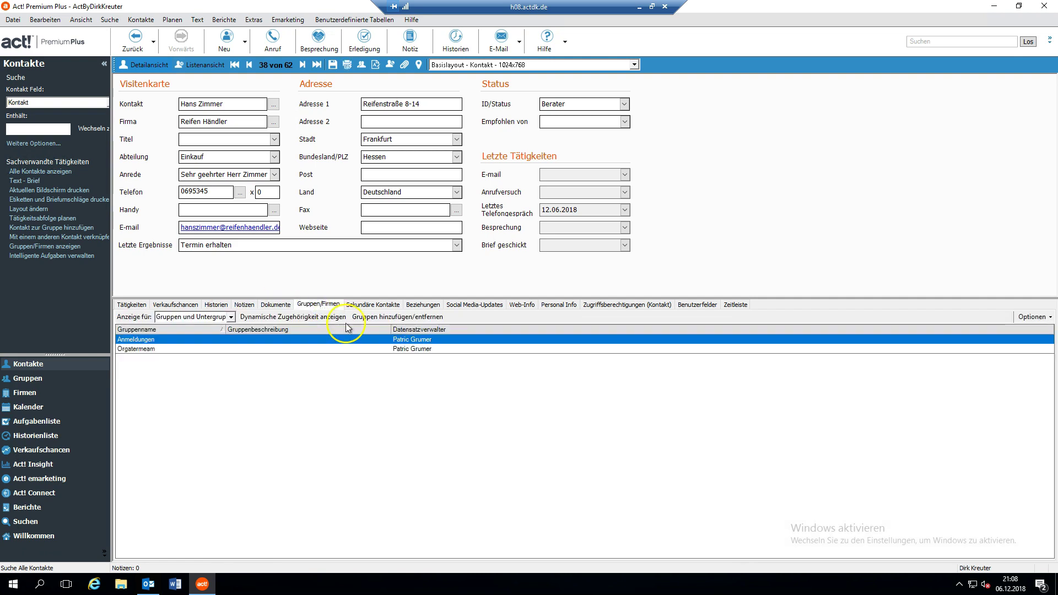
pyautogui.click(366, 304)
pyautogui.click(434, 308)
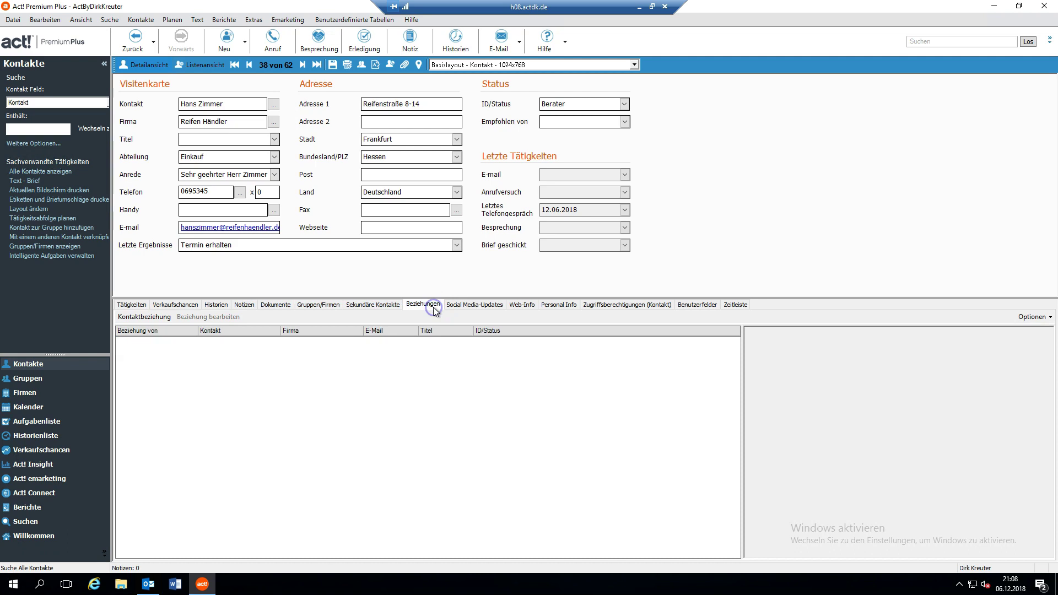
pyautogui.click(472, 308)
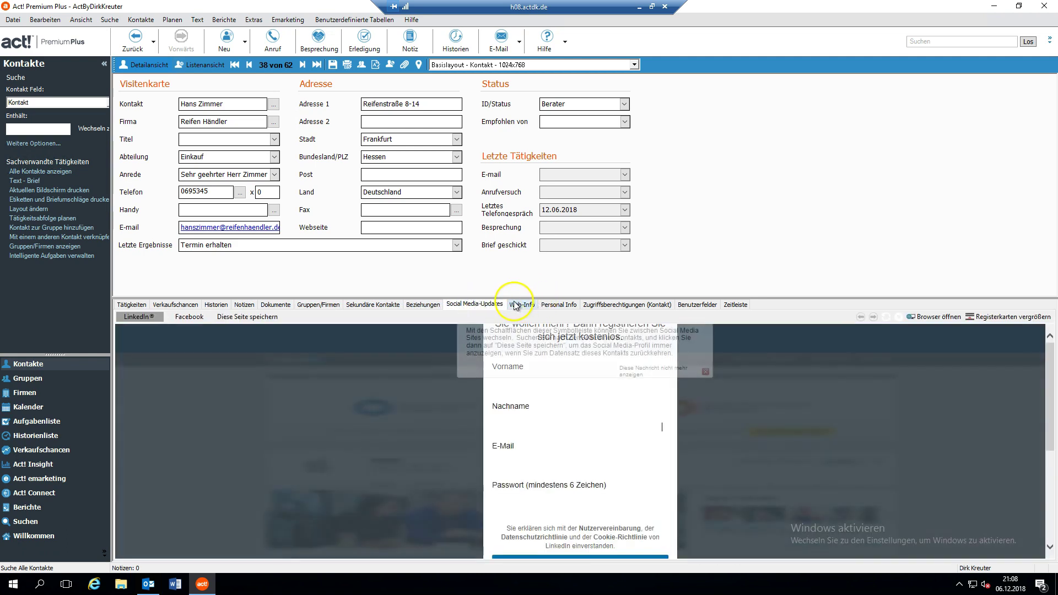
pyautogui.click(516, 305)
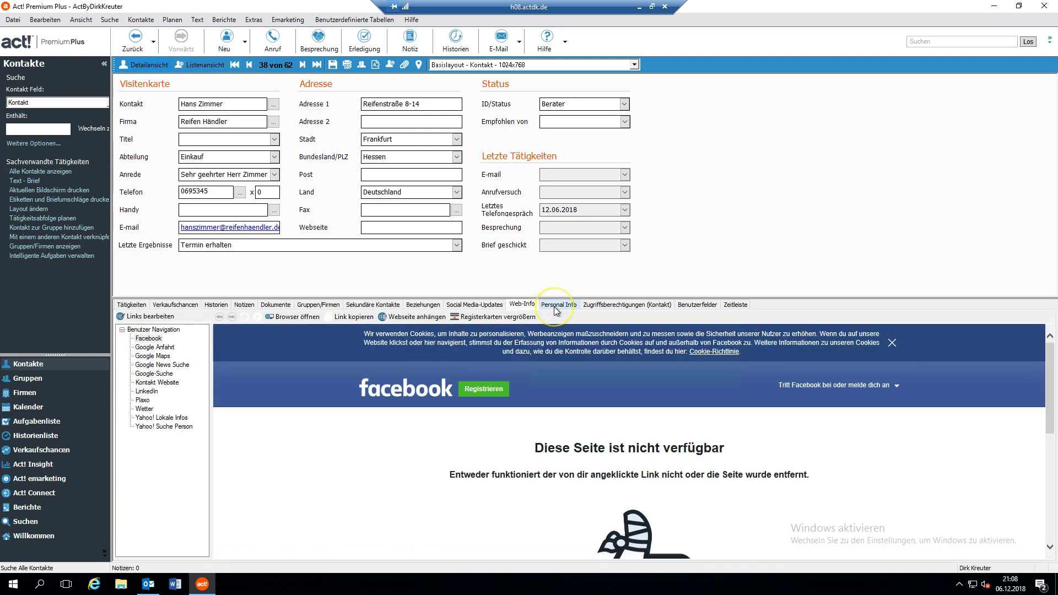
pyautogui.click(554, 306)
pyautogui.click(612, 305)
pyautogui.click(685, 306)
pyautogui.click(736, 304)
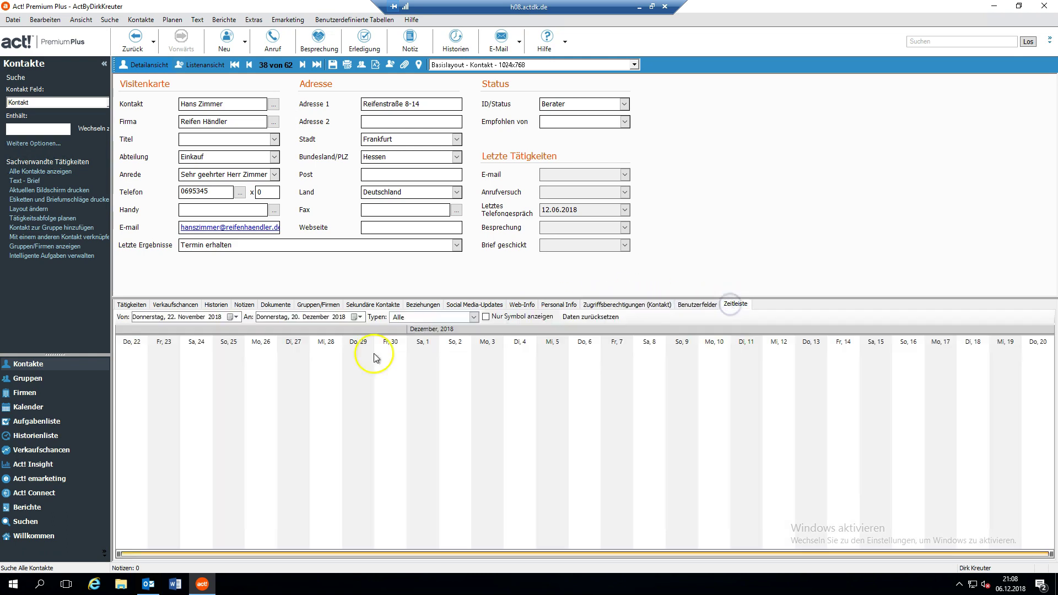
pyautogui.click(132, 305)
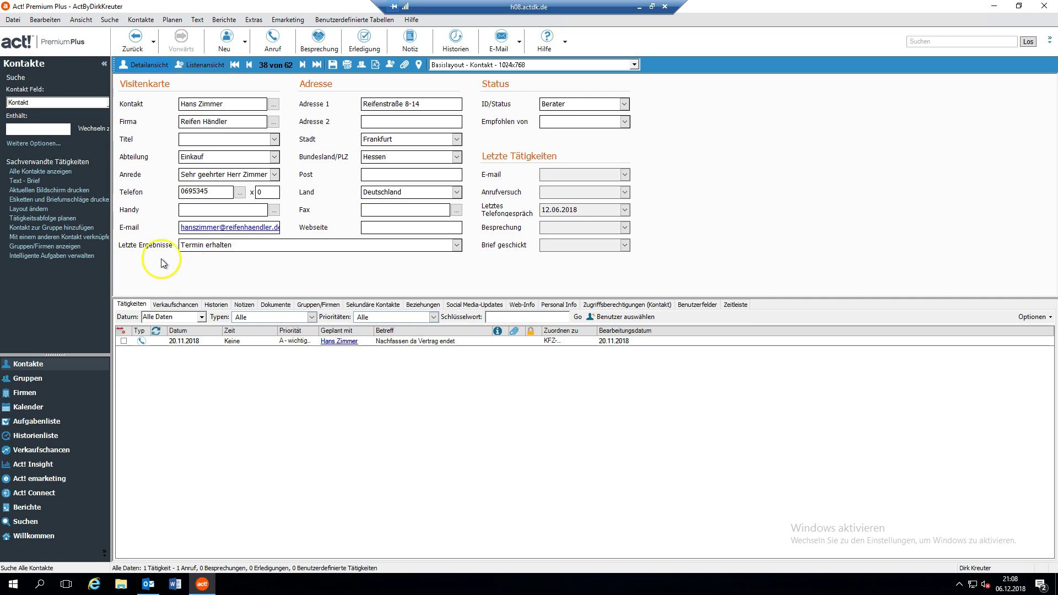
# - Set the contact's Letzte Ergebnisse to Qualifiziert, weiterverfolgen and save the record
pyautogui.click(272, 49)
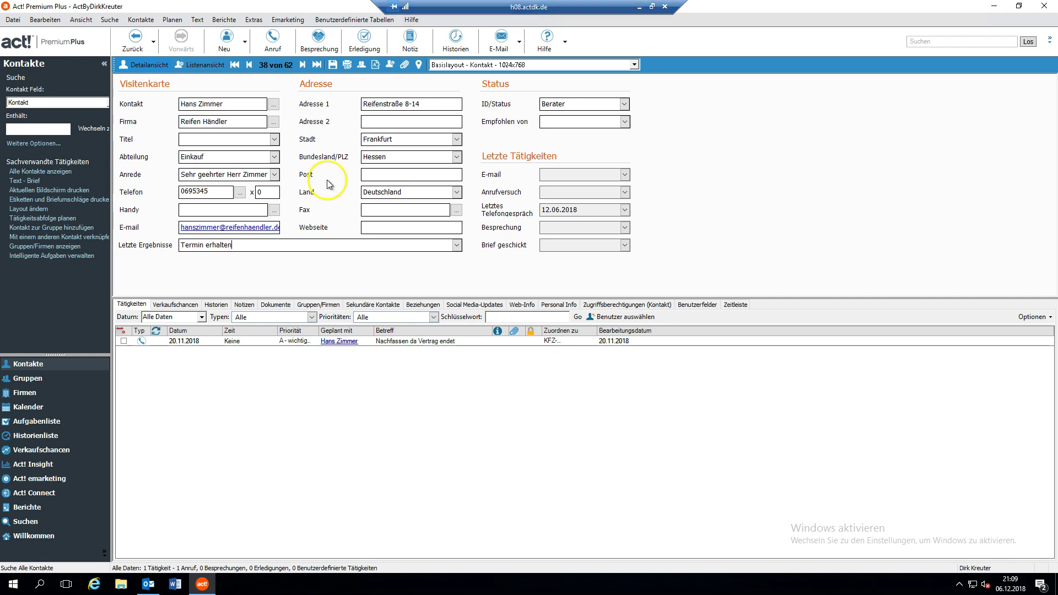
pyautogui.click(458, 245)
pyautogui.scroll(-1, 427, 263)
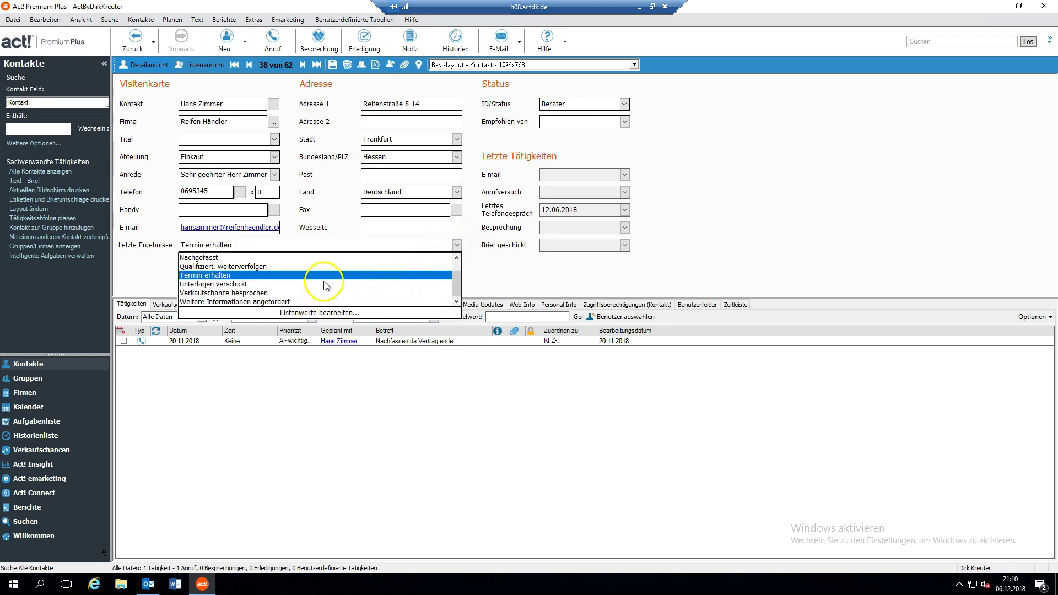
pyautogui.click(278, 266)
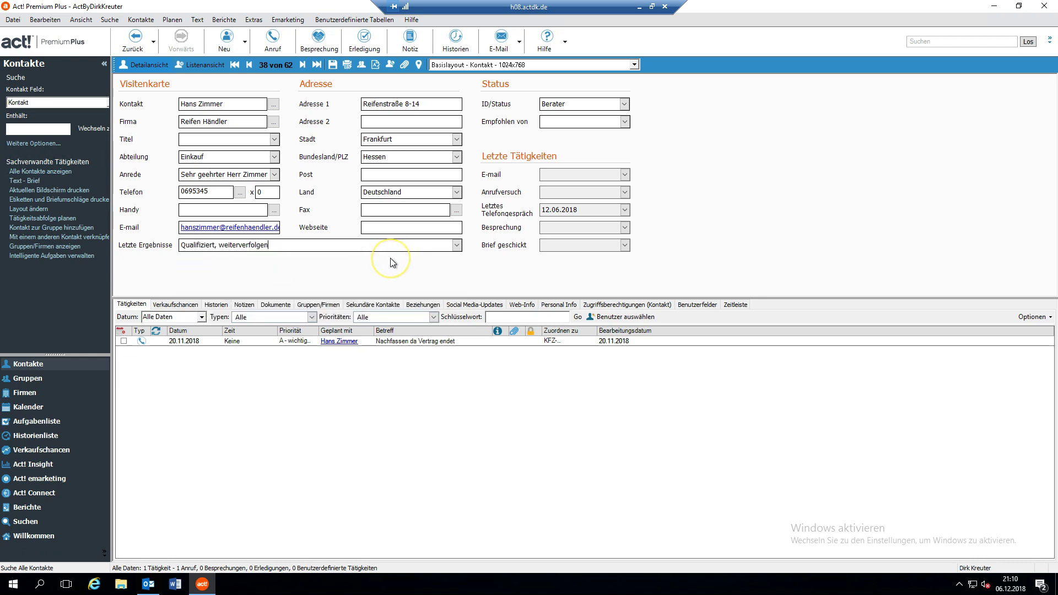
pyautogui.click(332, 65)
# - From the Aufgabenliste, open the contact of the 26.10.2018 call Bitte Empfehlungen einholen and examine its Verkaufschancen
pyautogui.click(132, 36)
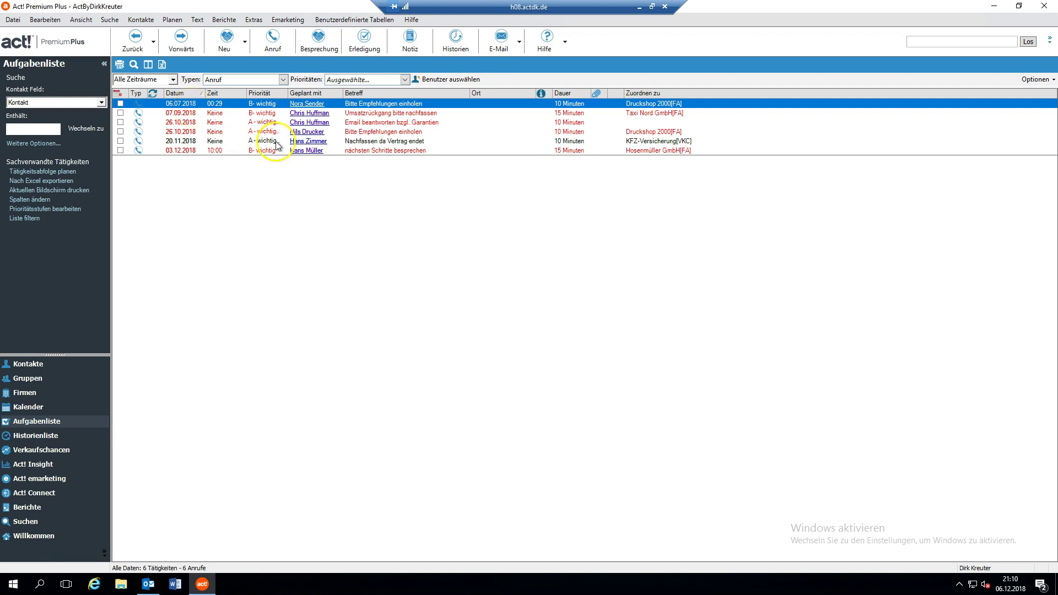
pyautogui.click(307, 132)
pyautogui.click(175, 304)
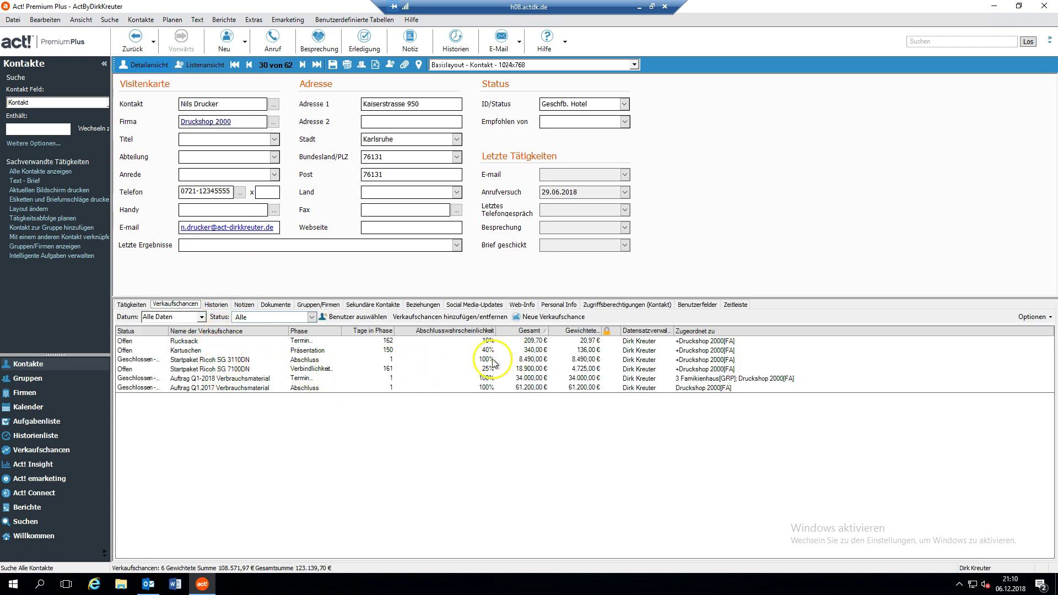
pyautogui.moveTo(495, 392)
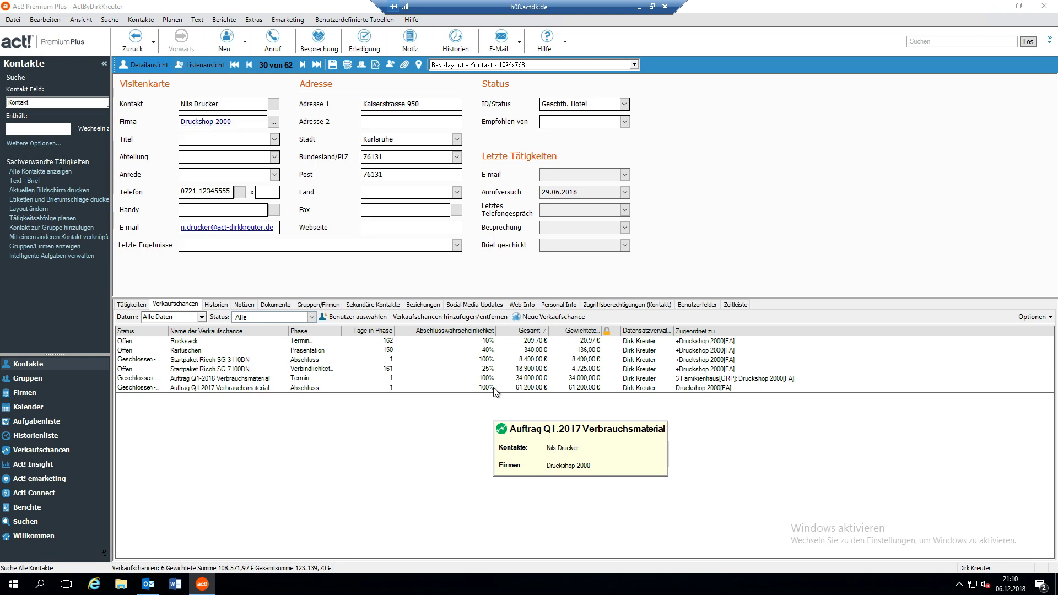
# - Check this contact's Historien, Notizen and Dokumente, and return to its Tätigkeiten
pyautogui.click(217, 304)
pyautogui.click(242, 305)
pyautogui.click(272, 305)
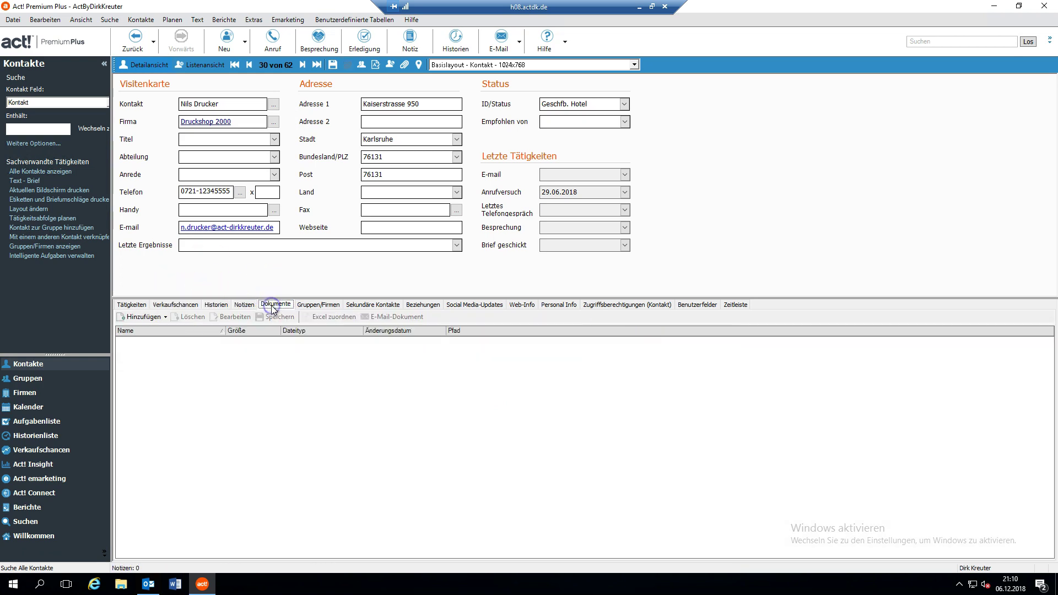
pyautogui.click(139, 303)
# - View the contacts of the 06.07.2018 call and the call Nachfassen da Vertrag endet, returning to the Aufgabenliste after each
pyautogui.click(133, 38)
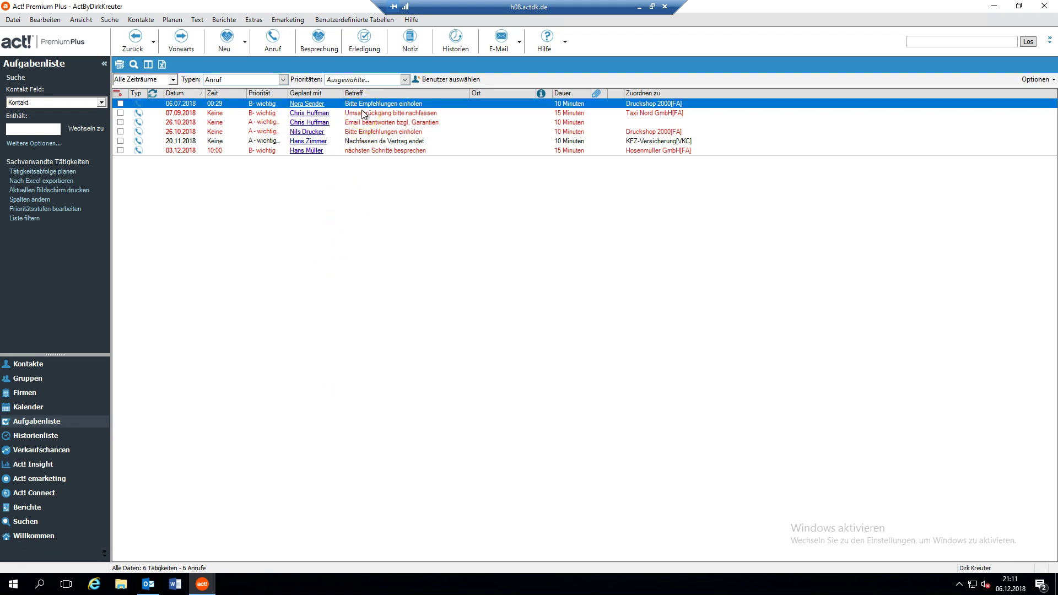
pyautogui.click(312, 105)
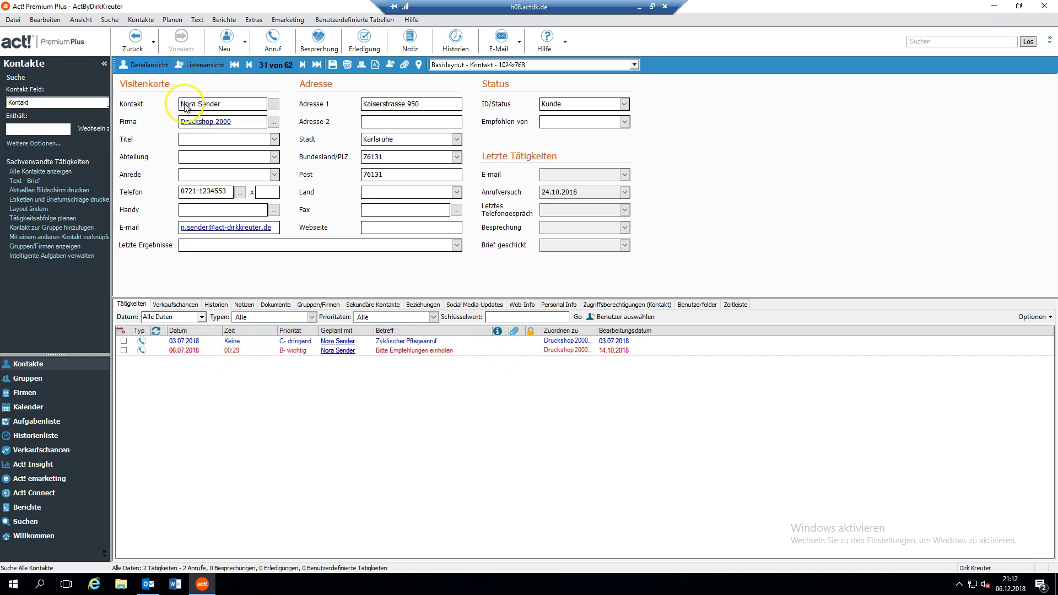
pyautogui.click(136, 41)
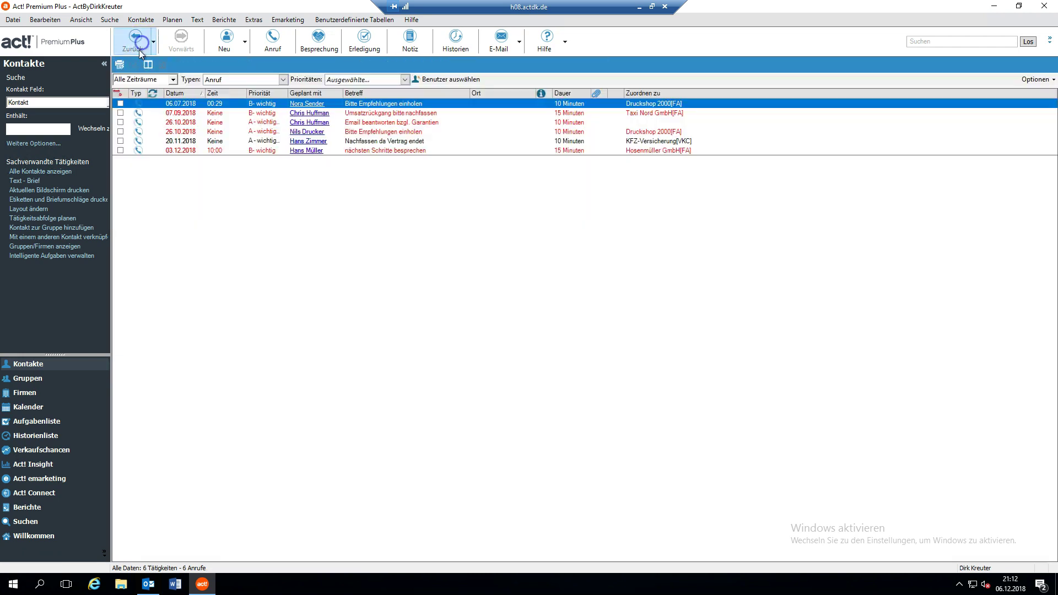
pyautogui.click(312, 141)
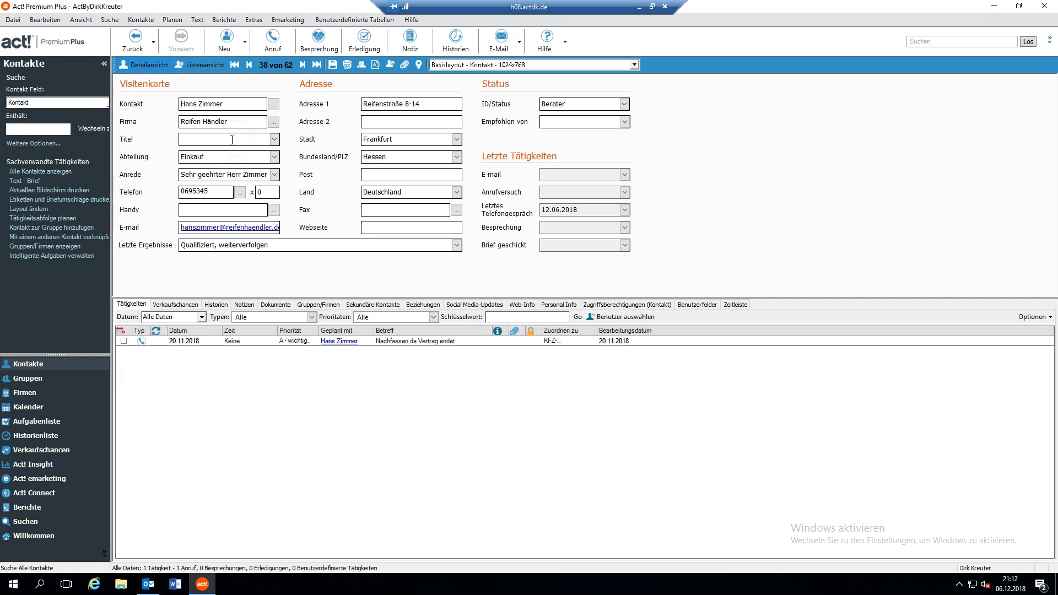
pyautogui.click(136, 43)
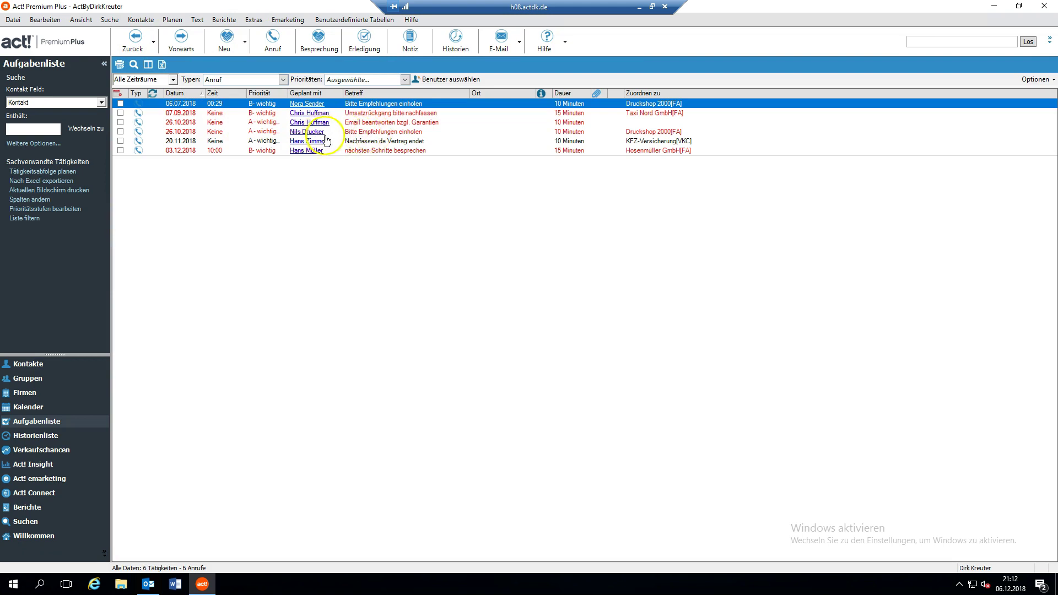
# - Open the contact of the call Email beantworten bzgl. Garantien and examine its activities Umsatzrückgang bitte nachfassen and Toolempfehlung MS Teams vorstellen
pyautogui.click(310, 122)
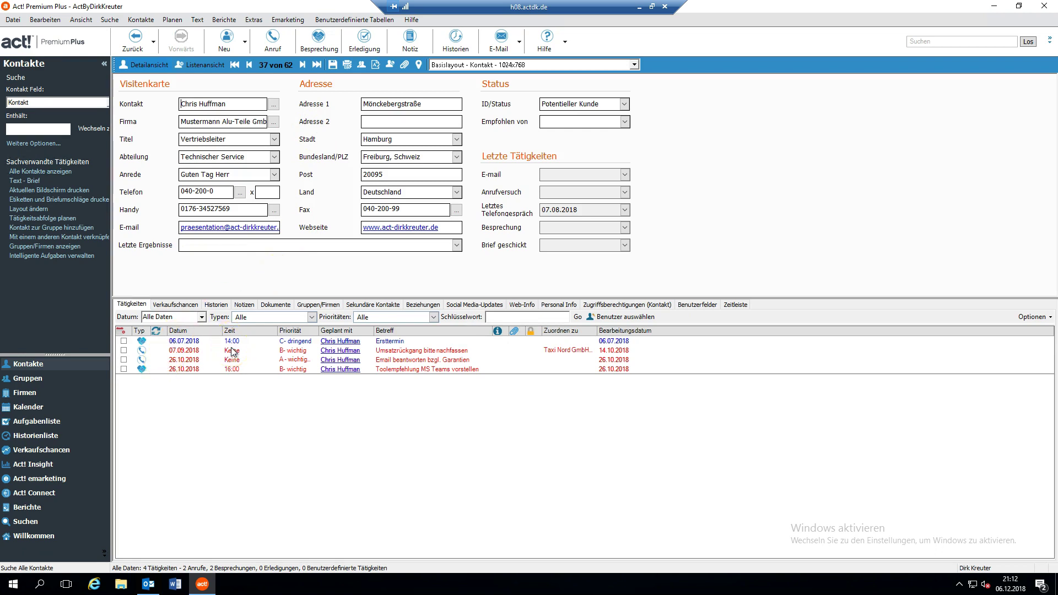
pyautogui.click(411, 350)
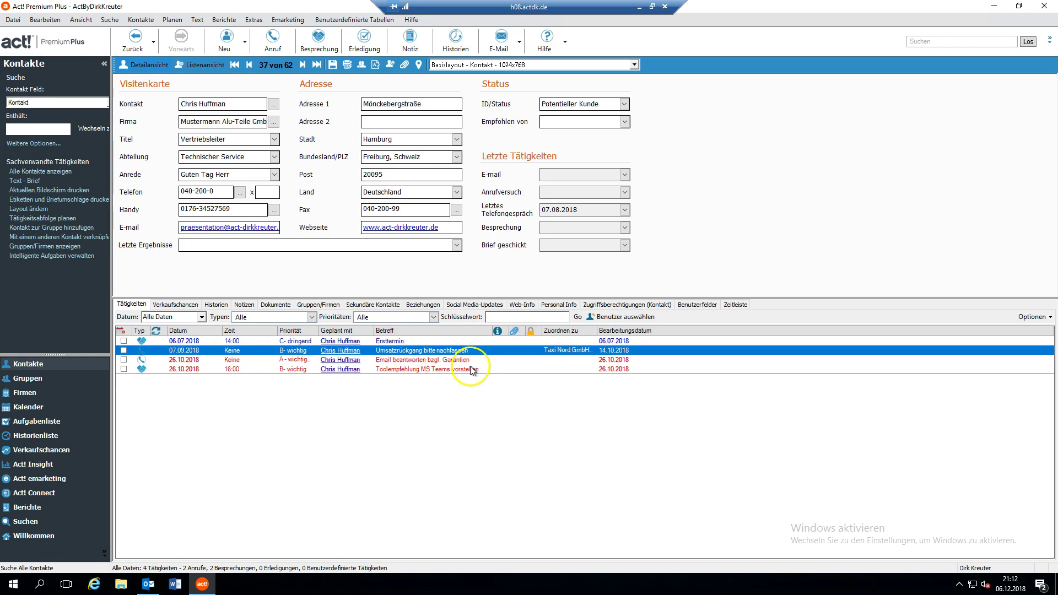
pyautogui.click(465, 370)
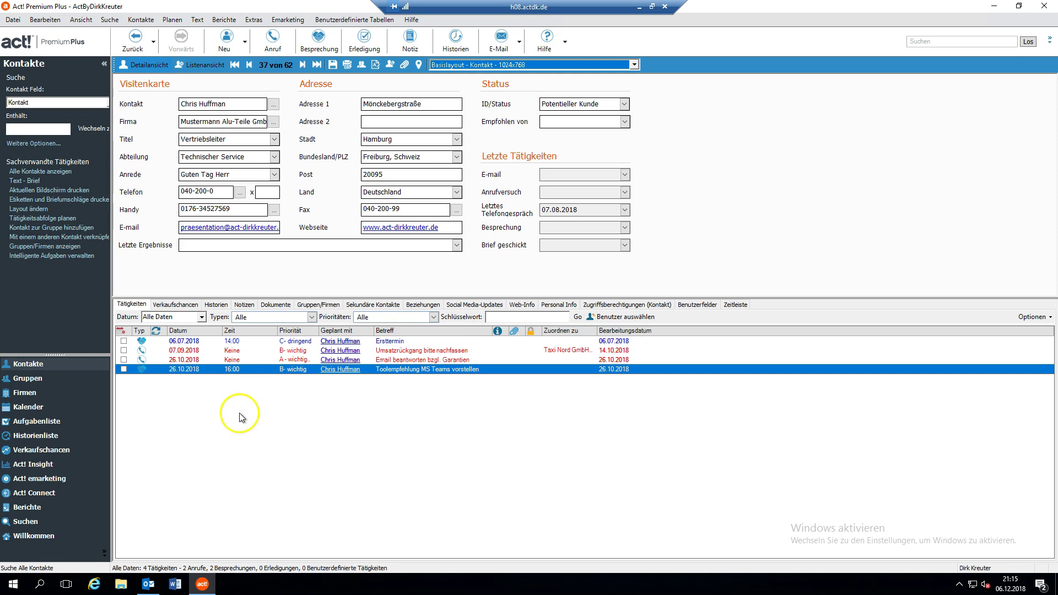
# - Try to call the contact from the record and dismiss the resulting notice
pyautogui.click(391, 66)
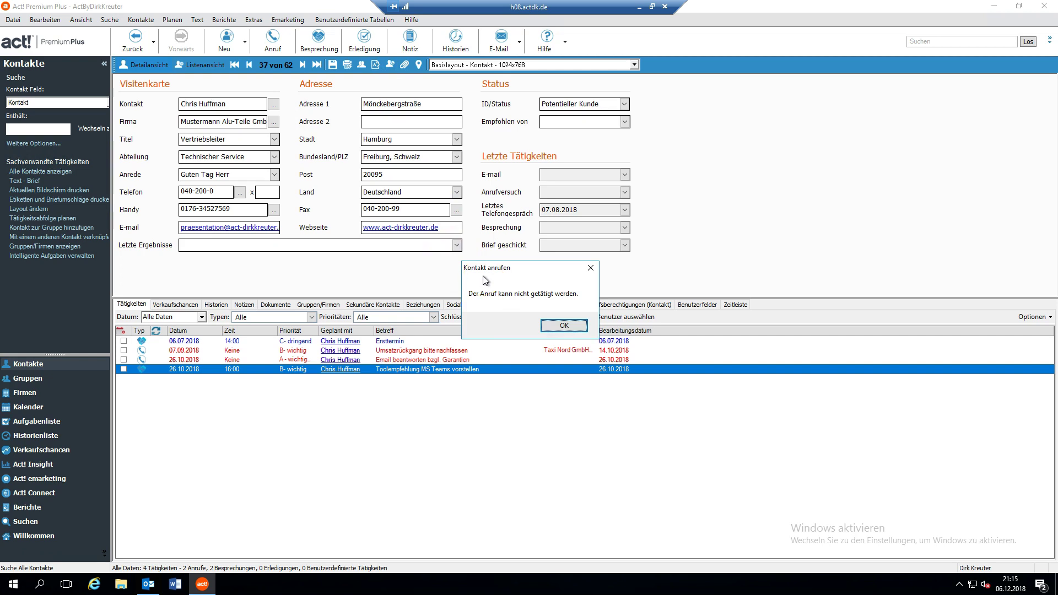
pyautogui.click(574, 327)
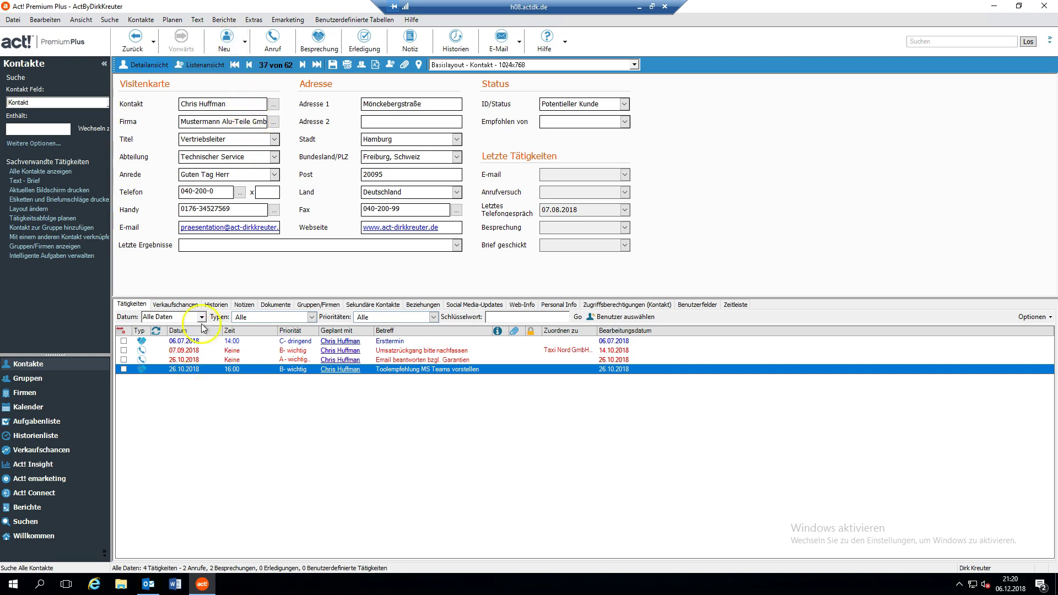
# - Start an e-mail from a template for this contact and widen the template list's Name column to show full names
pyautogui.click(199, 20)
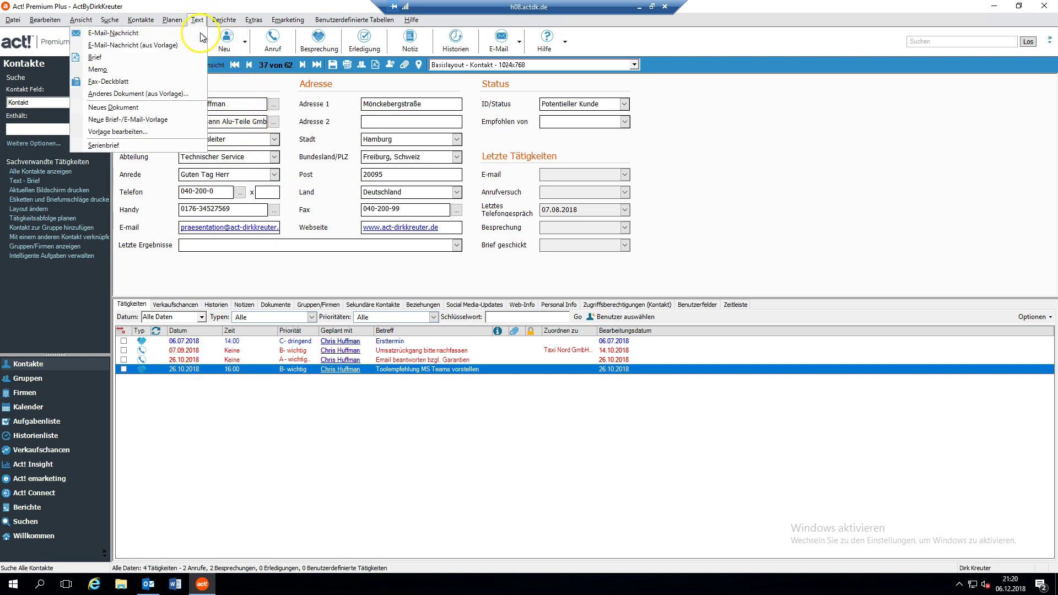
pyautogui.click(138, 45)
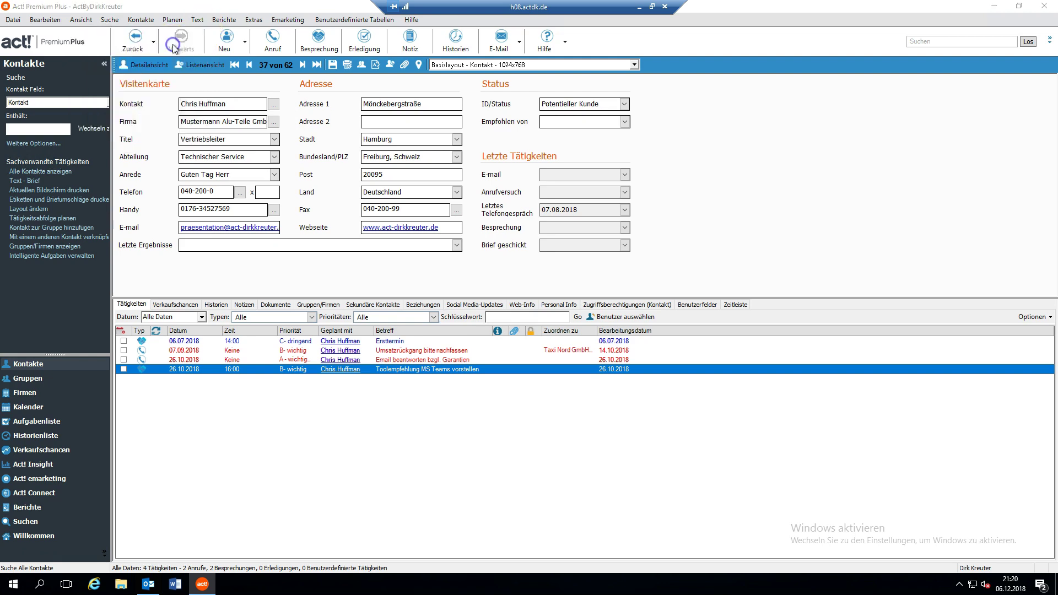
pyautogui.click(203, 127)
pyautogui.scroll(-3, 188, 146)
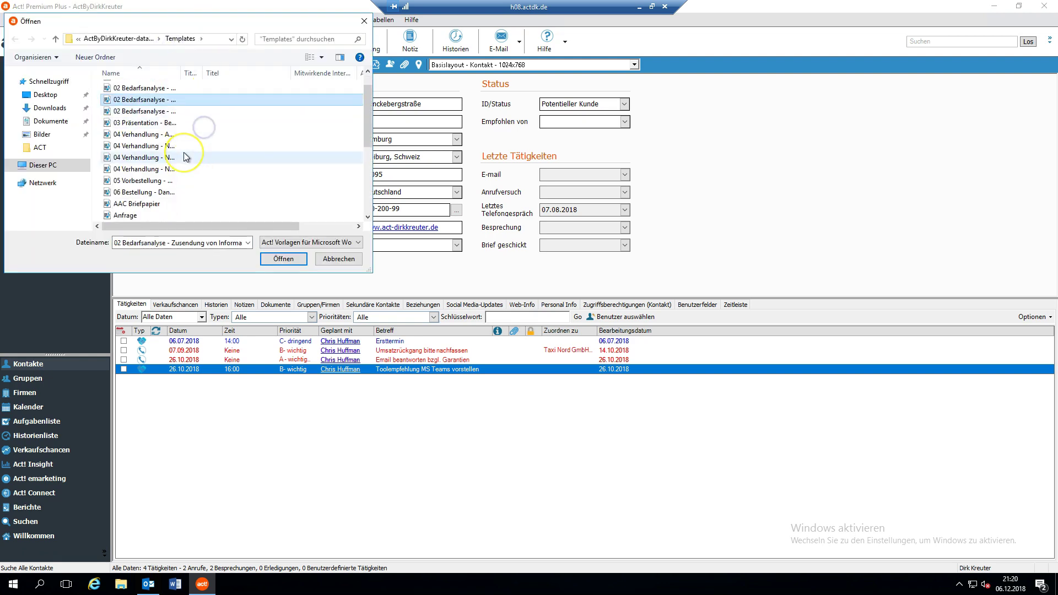
pyautogui.scroll(-1, 183, 157)
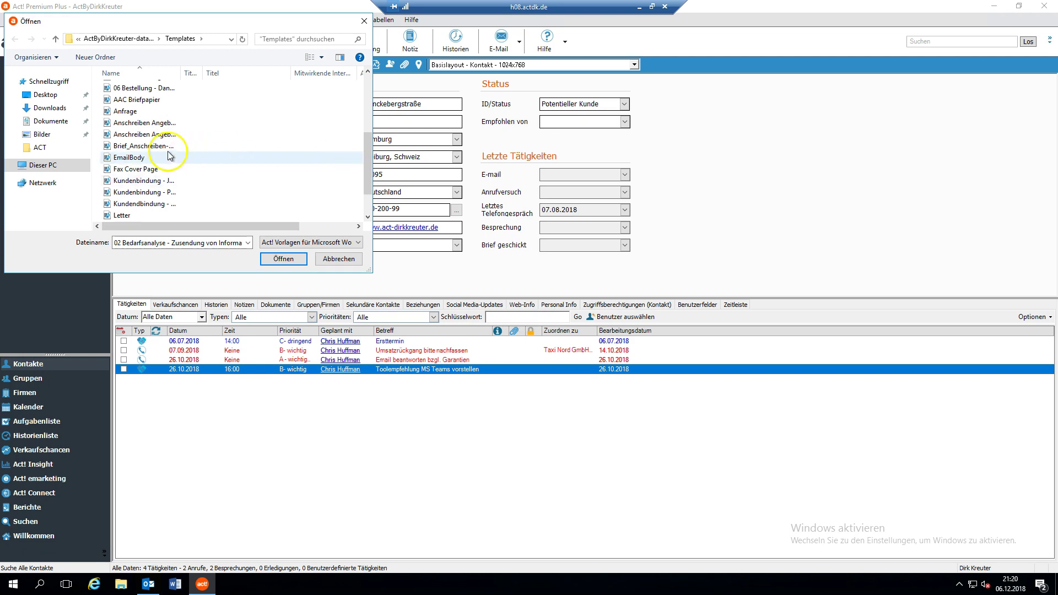
pyautogui.click(161, 134)
pyautogui.moveTo(180, 70); pyautogui.dragTo(180, 70)
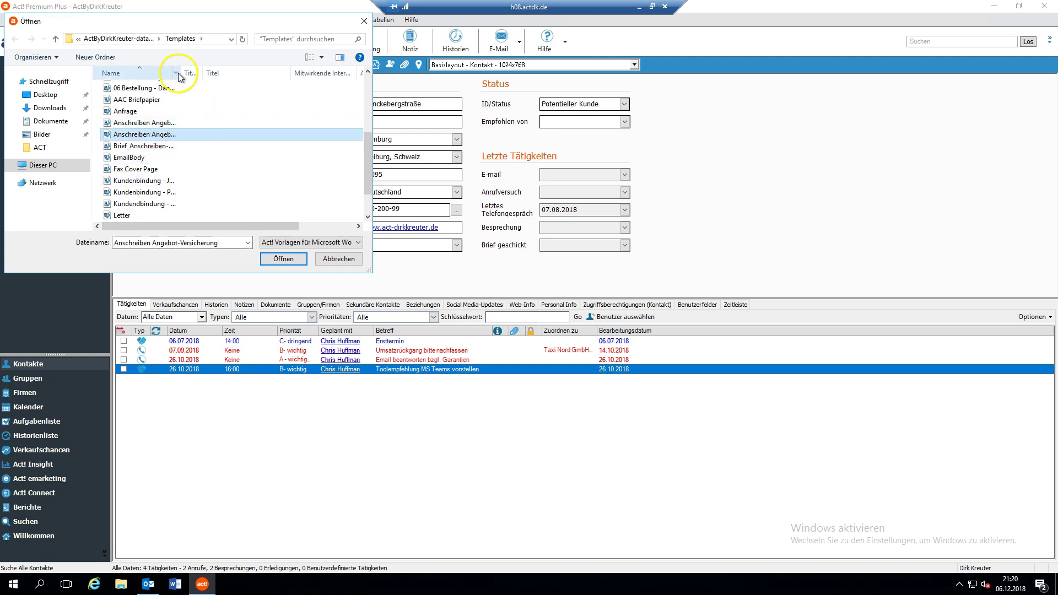
pyautogui.doubleClick(180, 74)
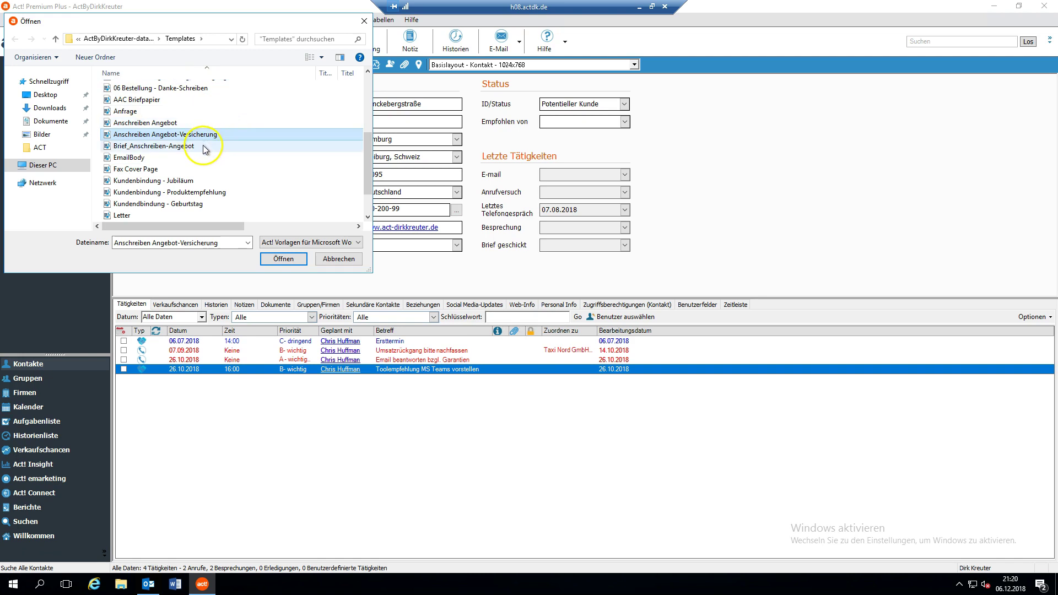
# - Review the available templates, create the e-mail from Anschreiben Angebot-Versicherung and bring up the message in Outlook
pyautogui.scroll(-1, 203, 175)
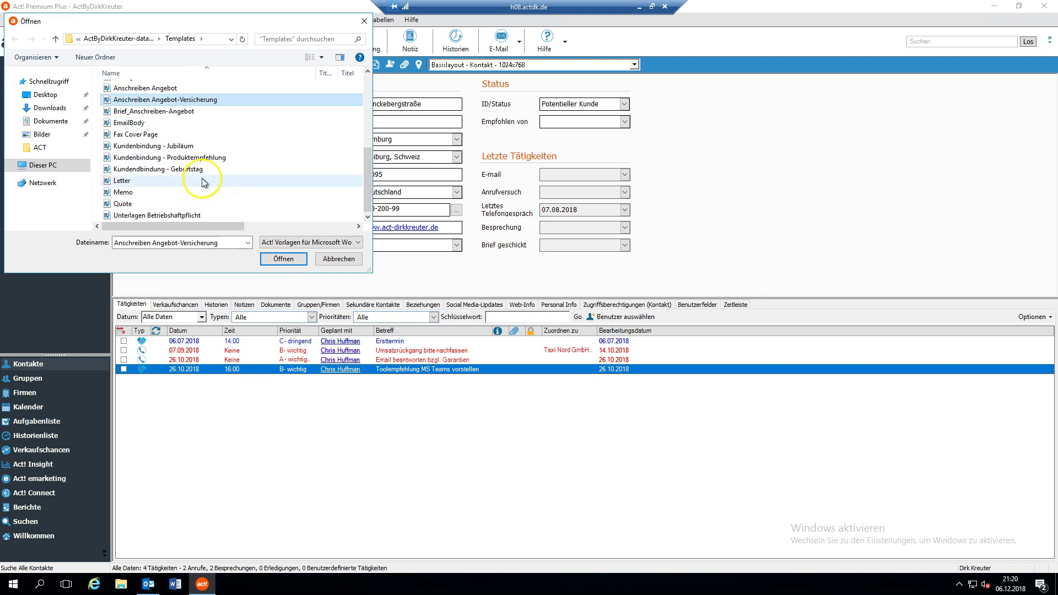
pyautogui.scroll(5, 202, 182)
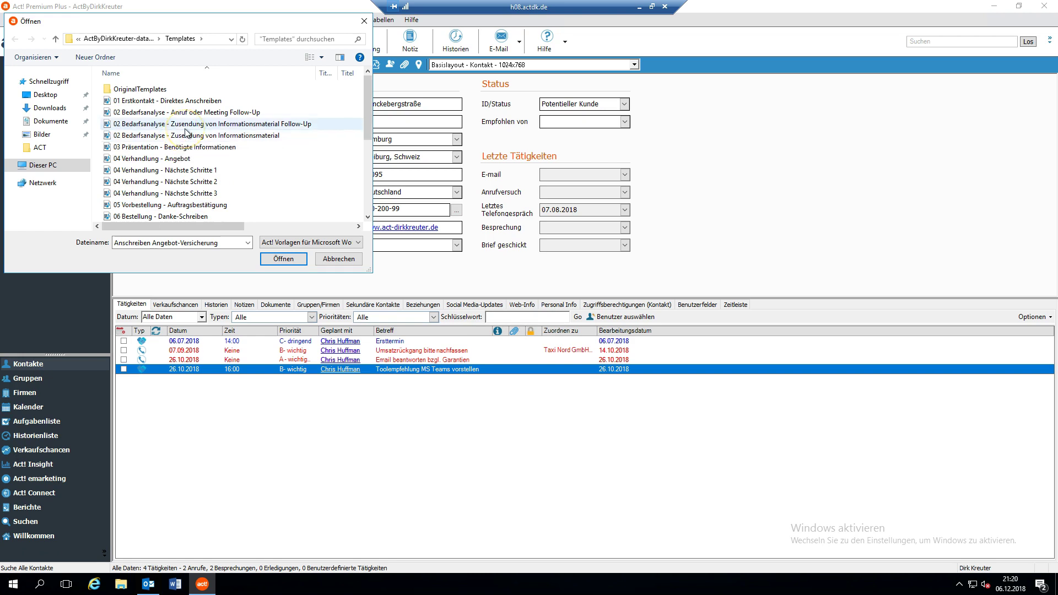
pyautogui.scroll(-5, 187, 132)
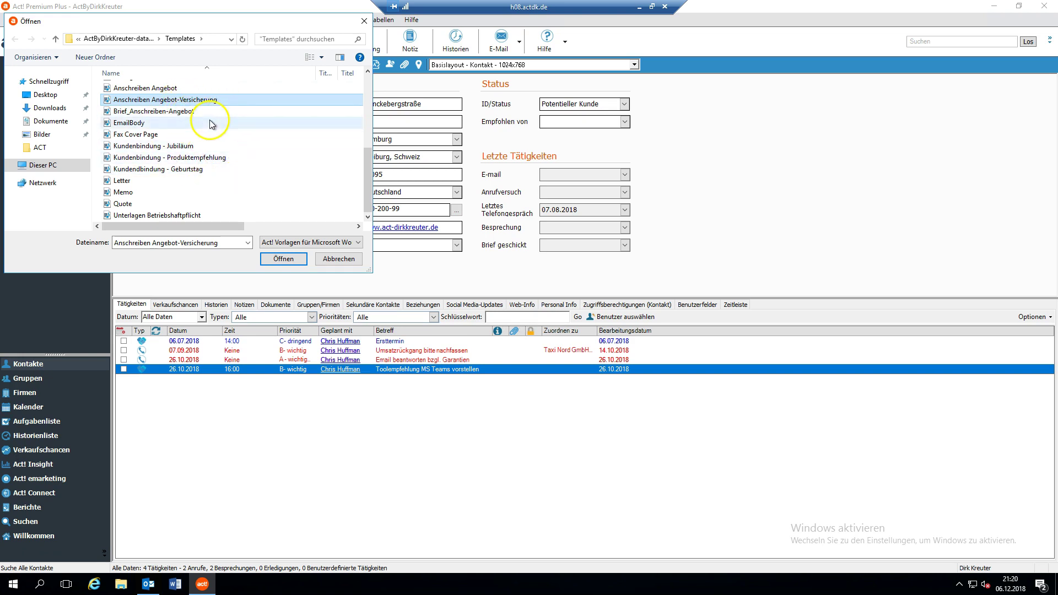
pyautogui.doubleClick(137, 101)
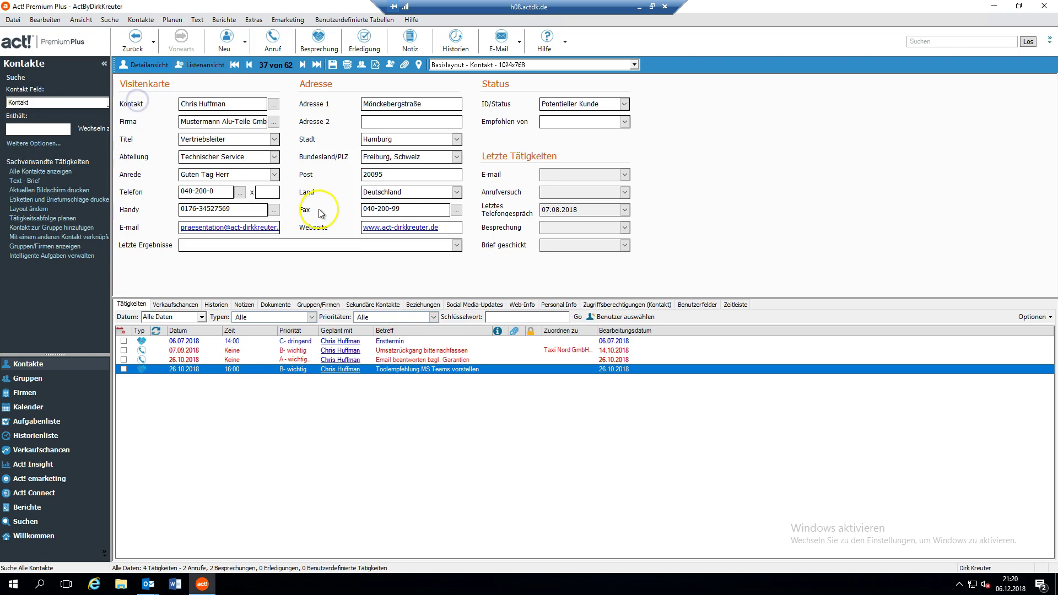
pyautogui.moveTo(148, 584)
pyautogui.click(214, 545)
pyautogui.click(264, 402)
pyautogui.click(259, 360)
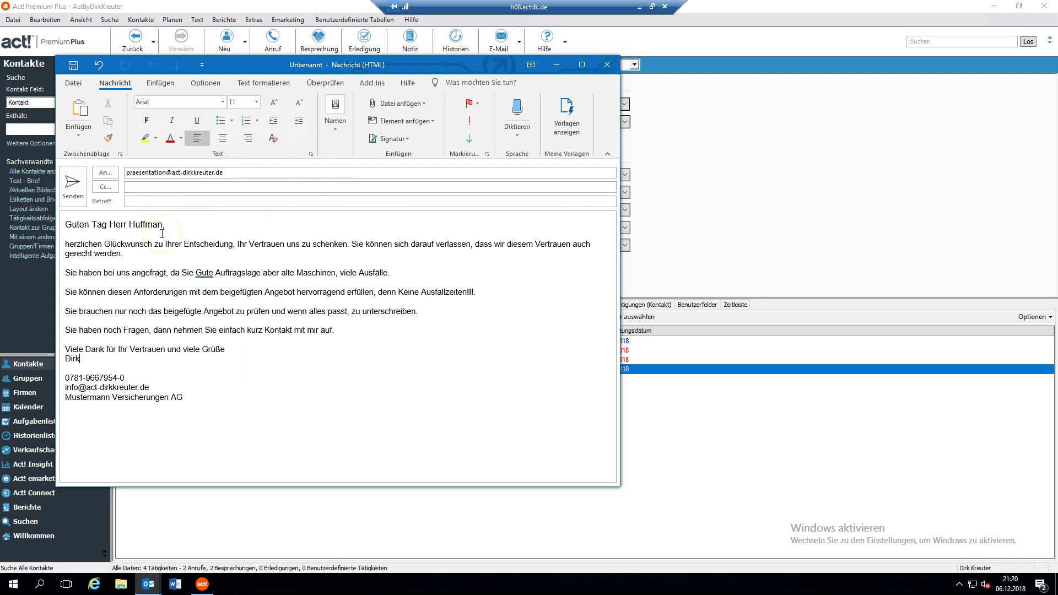
# - Give the generated e-mail the subject Angebot and send it to the contact
pyautogui.click(231, 173)
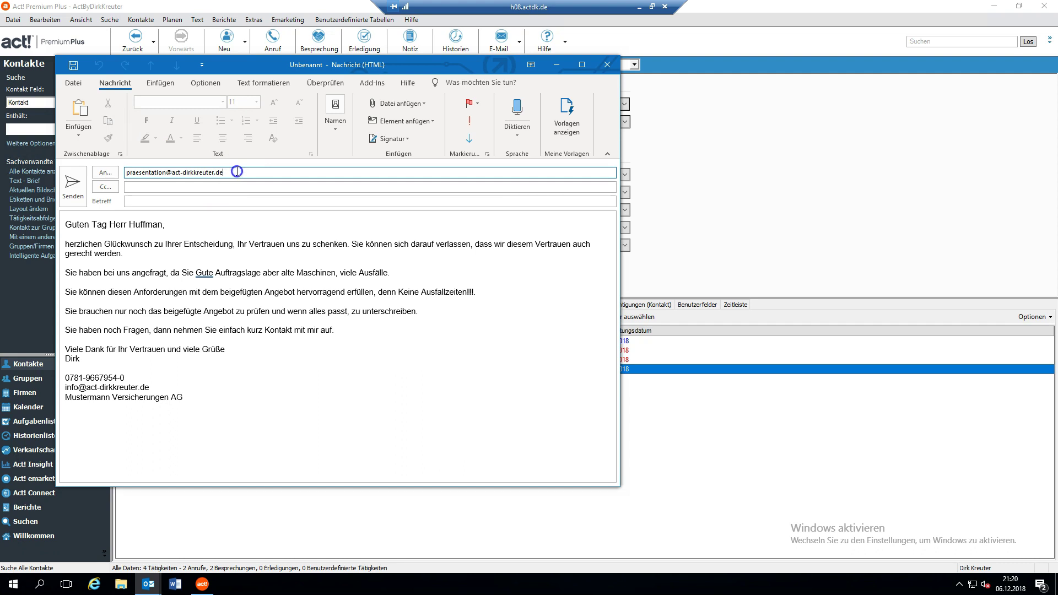
pyautogui.click(116, 266)
pyautogui.click(147, 201)
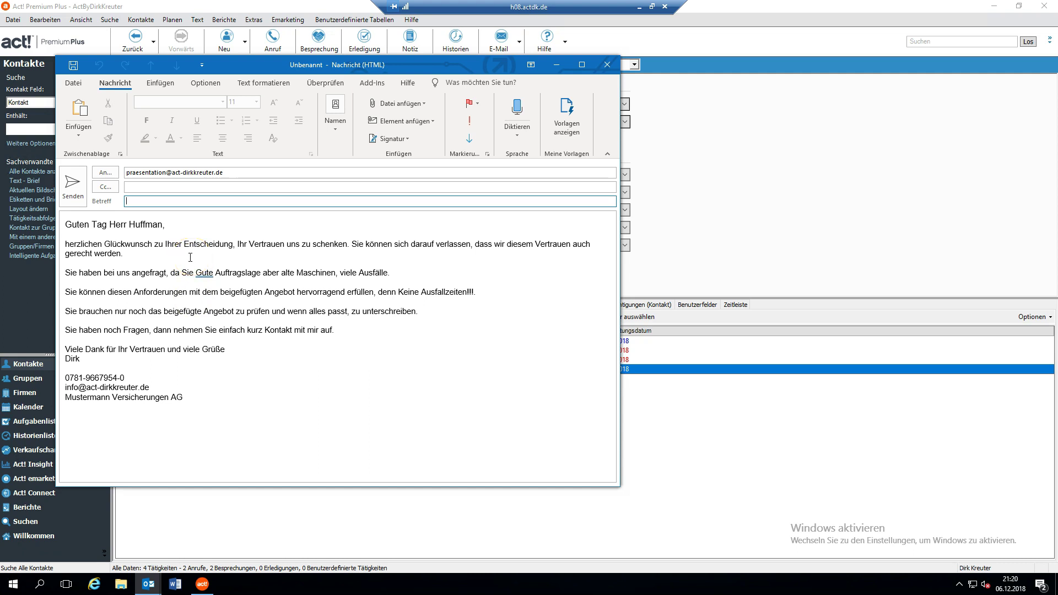
pyautogui.write('Angebot')
pyautogui.click(71, 185)
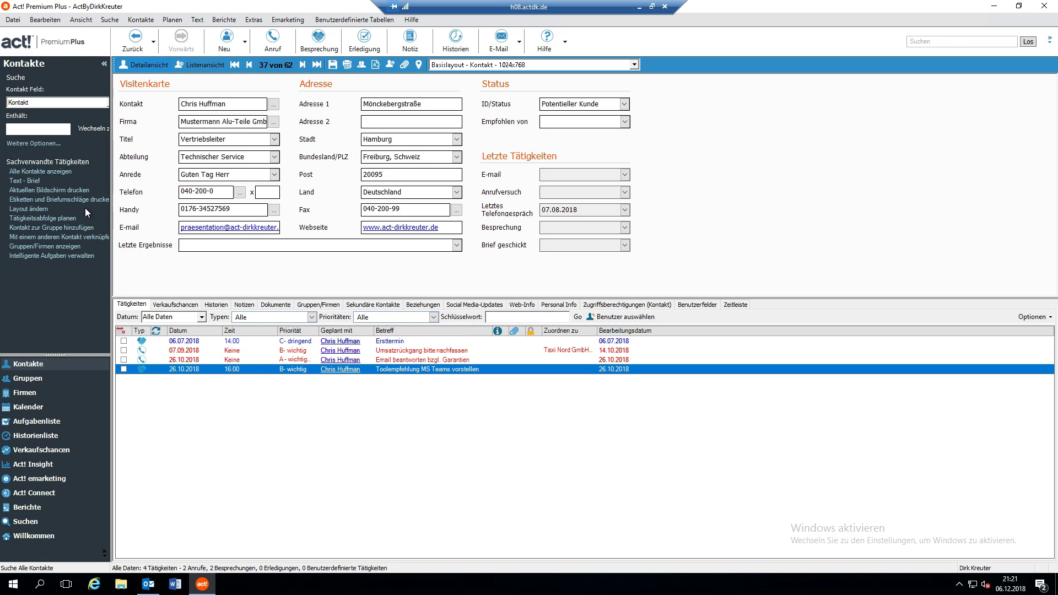
pyautogui.click(197, 19)
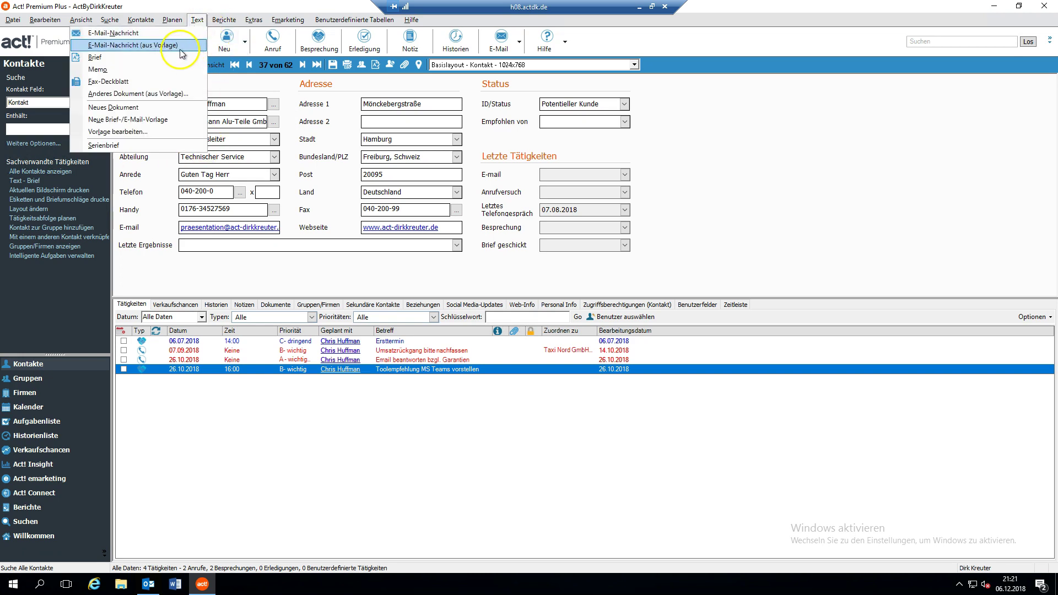
pyautogui.click(180, 46)
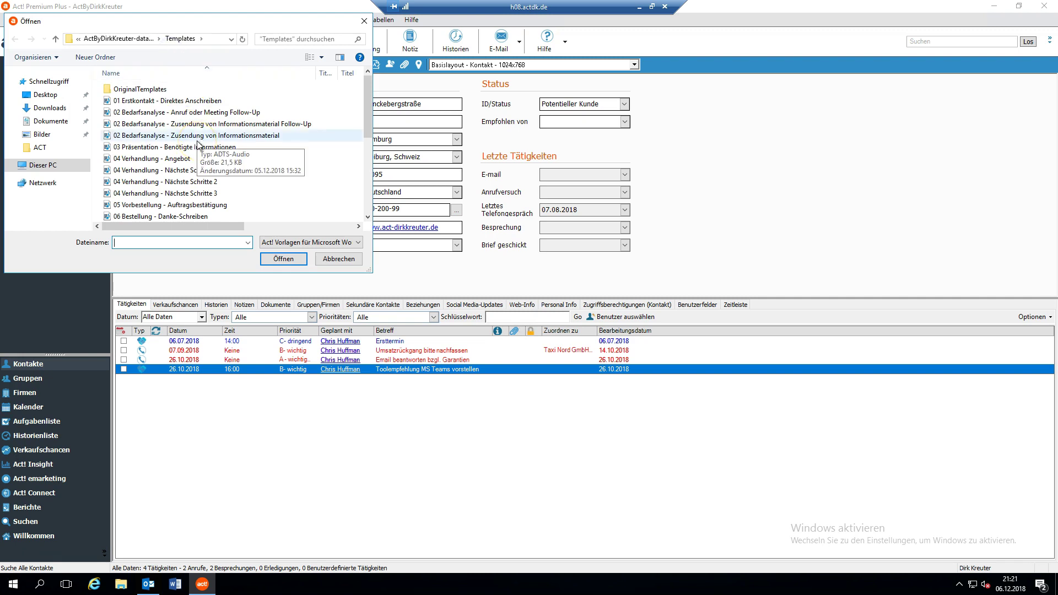
pyautogui.click(174, 215)
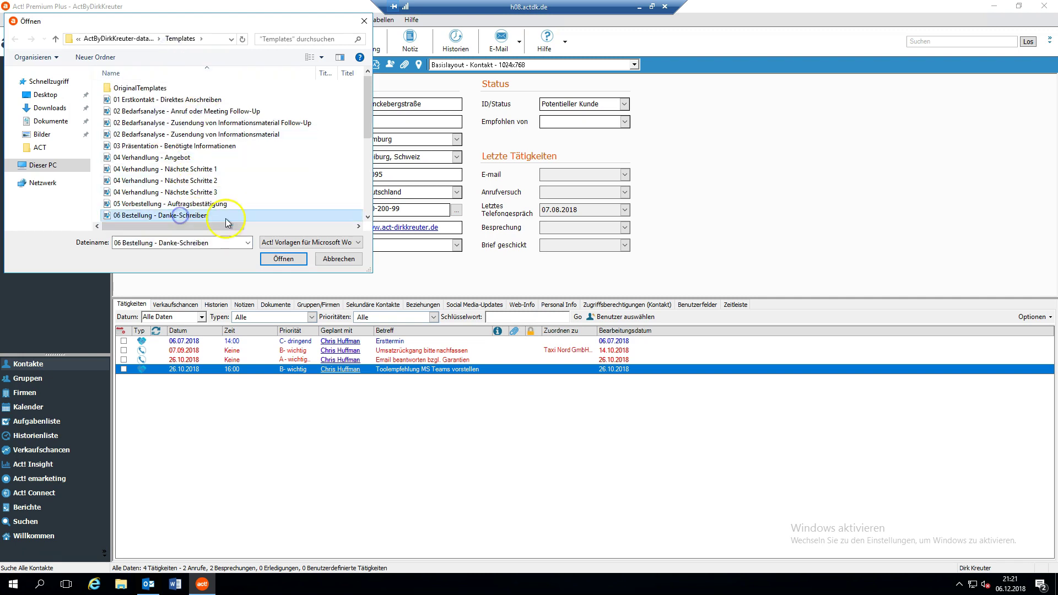
pyautogui.click(329, 260)
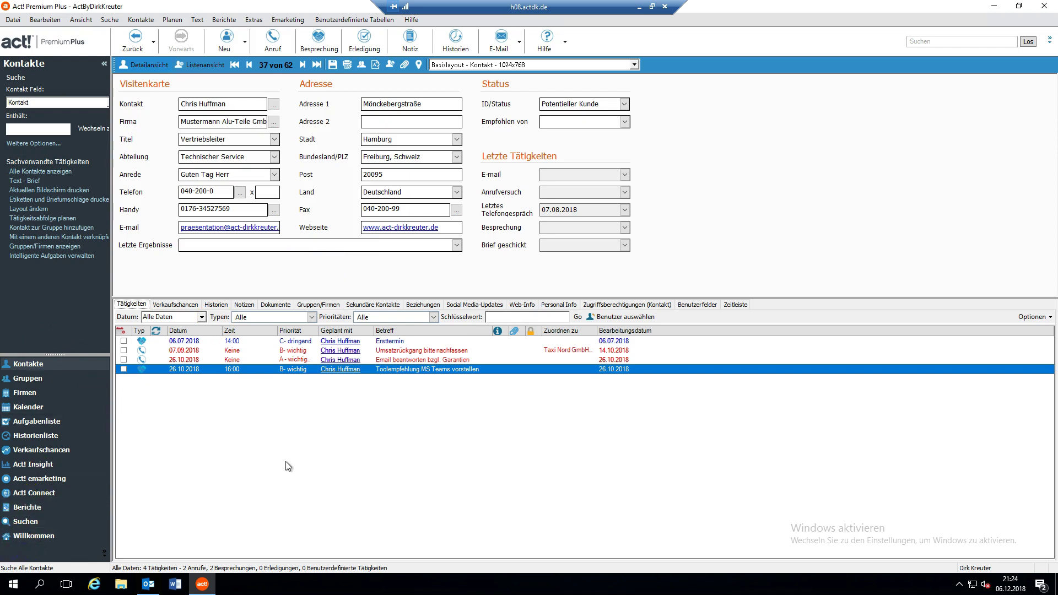
# - Check the contact's Historien and start planning a follow-up activity of type Anruf with start date 14.12.2018
pyautogui.click(216, 305)
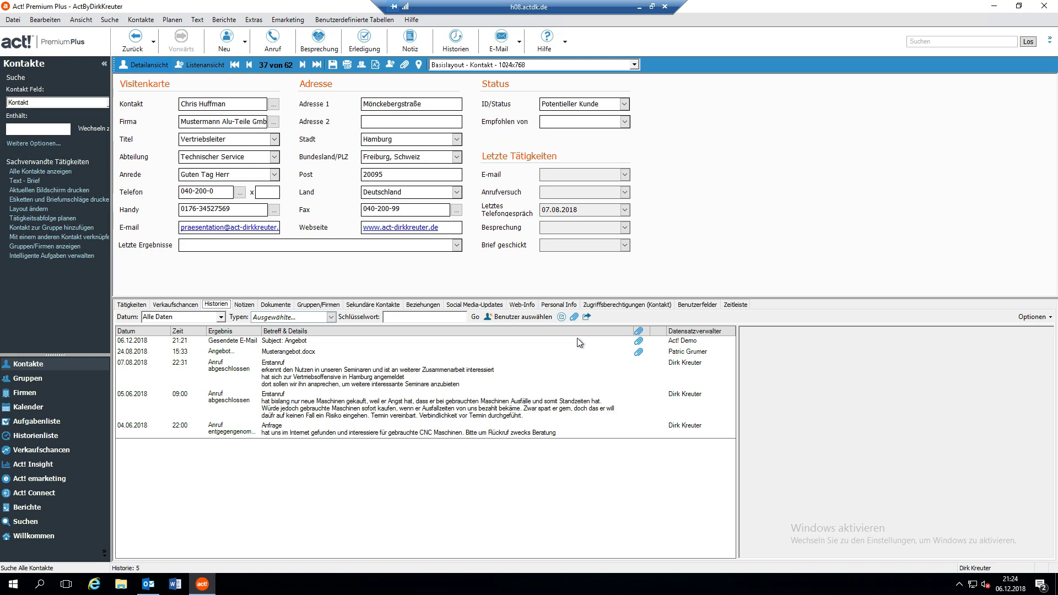
pyautogui.click(278, 47)
pyautogui.click(278, 47)
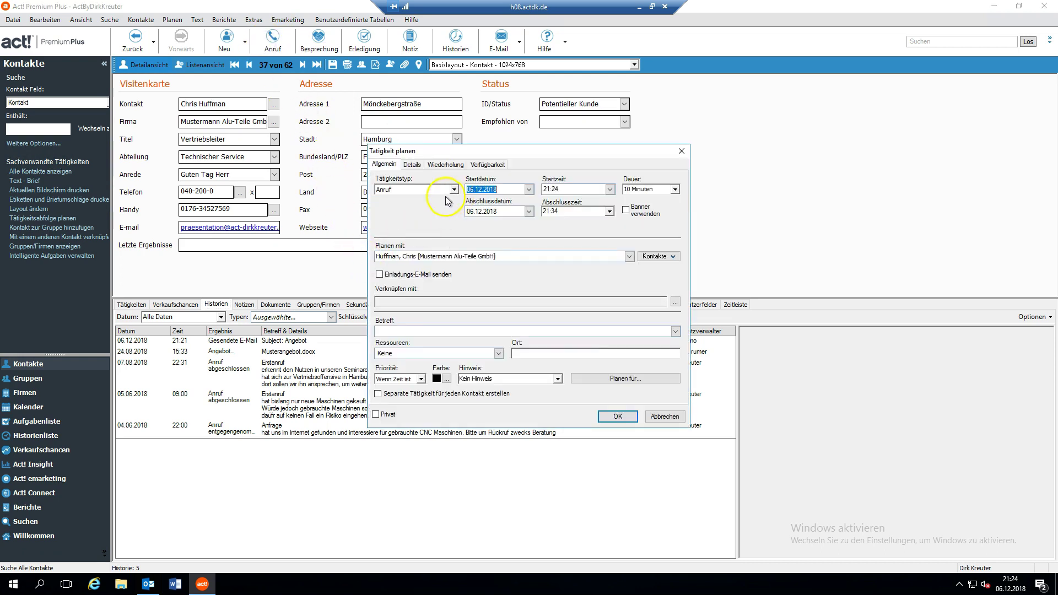
pyautogui.click(388, 190)
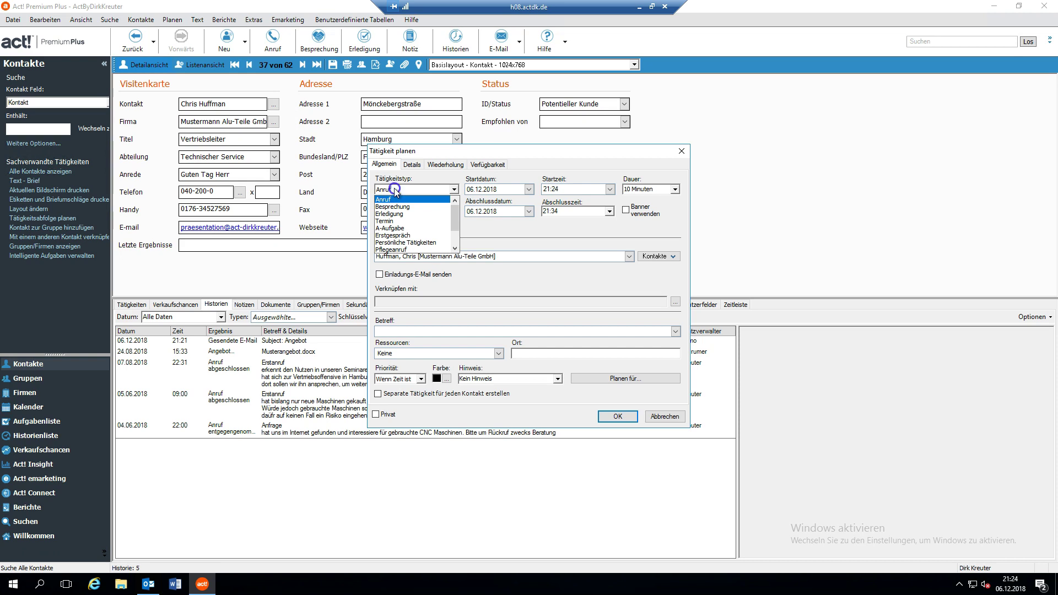
pyautogui.click(397, 193)
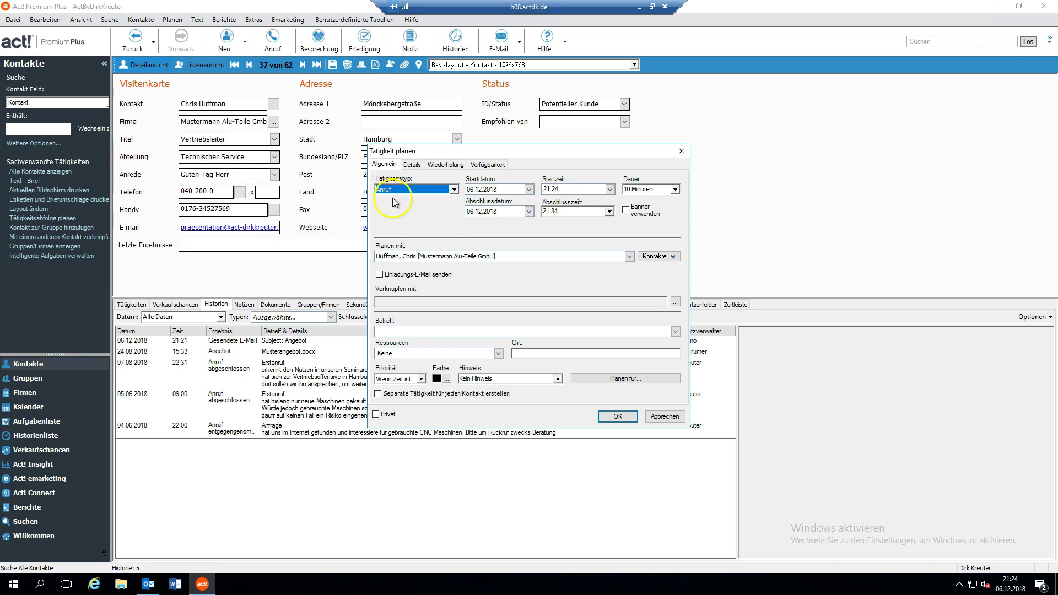
pyautogui.click(533, 190)
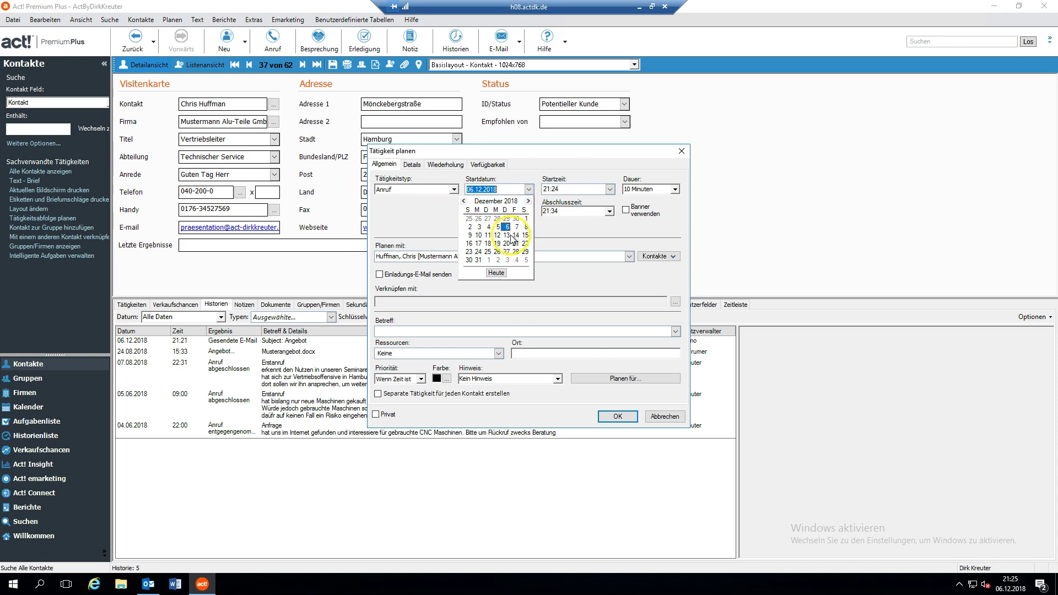
pyautogui.click(516, 236)
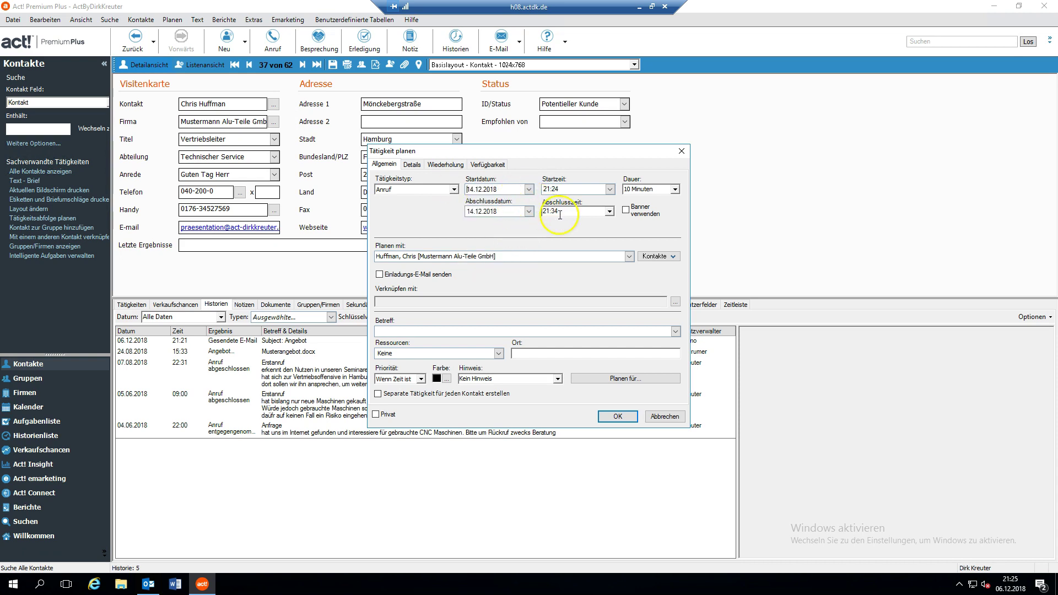
# - Set the planned call's start time to 09:00 and its duration to 15 Minuten, and save the activity
pyautogui.click(610, 190)
pyautogui.scroll(4, 544, 236)
pyautogui.scroll(-3, 543, 236)
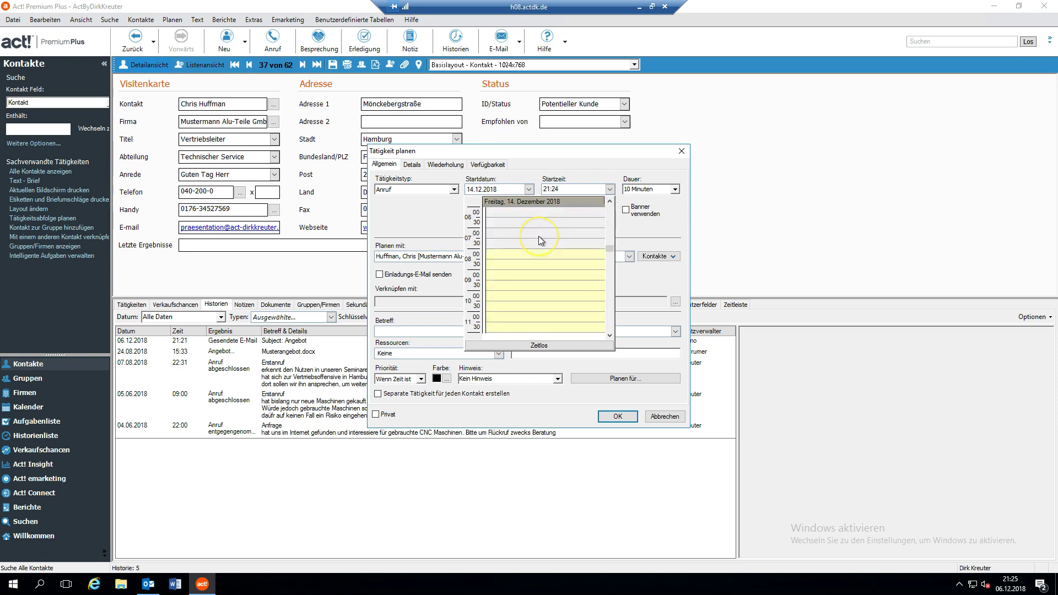
pyautogui.click(500, 247)
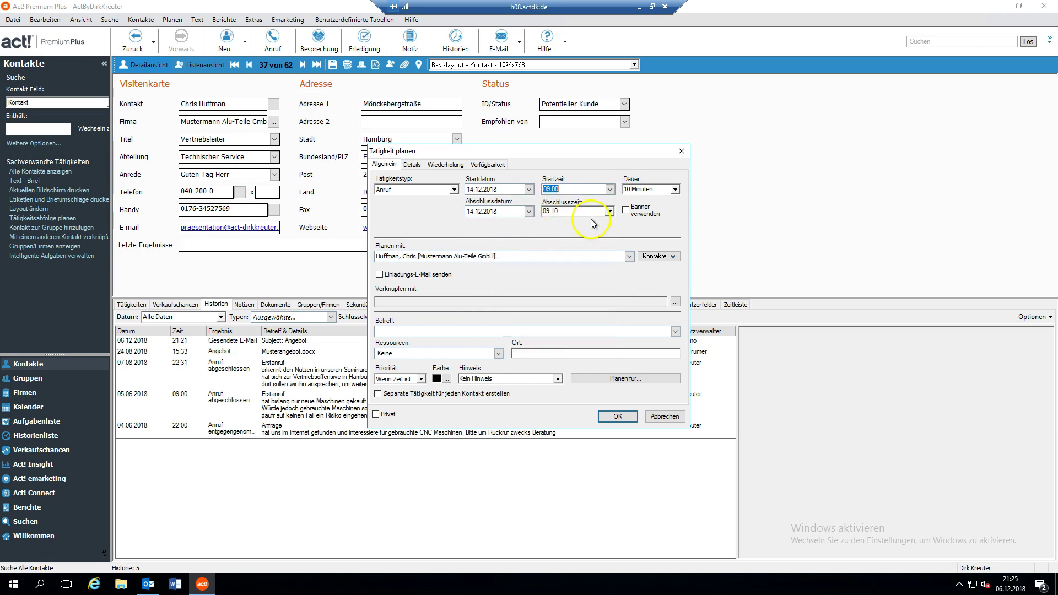
pyautogui.click(675, 189)
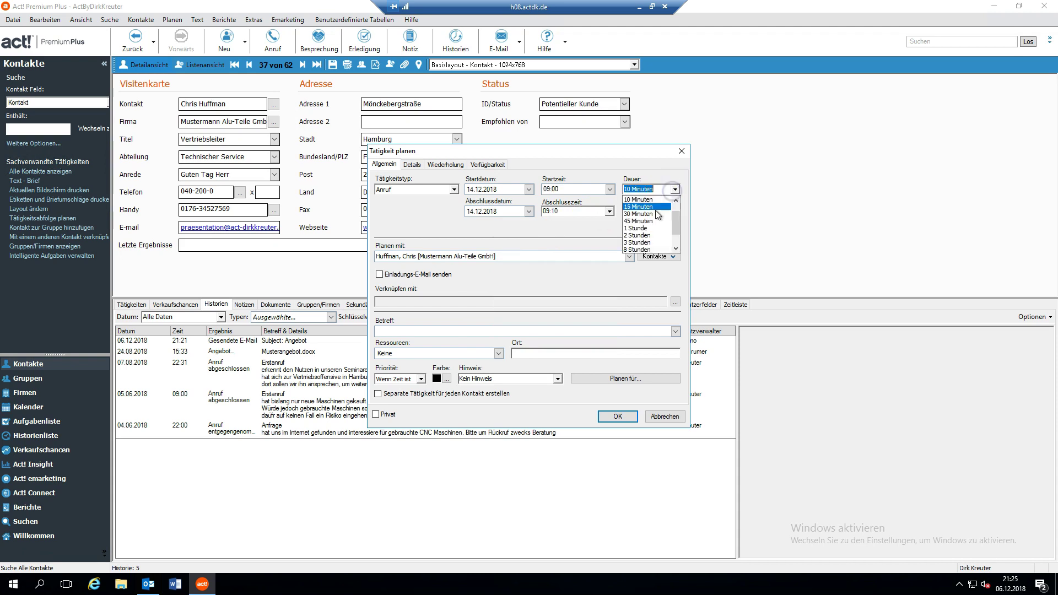
pyautogui.click(648, 207)
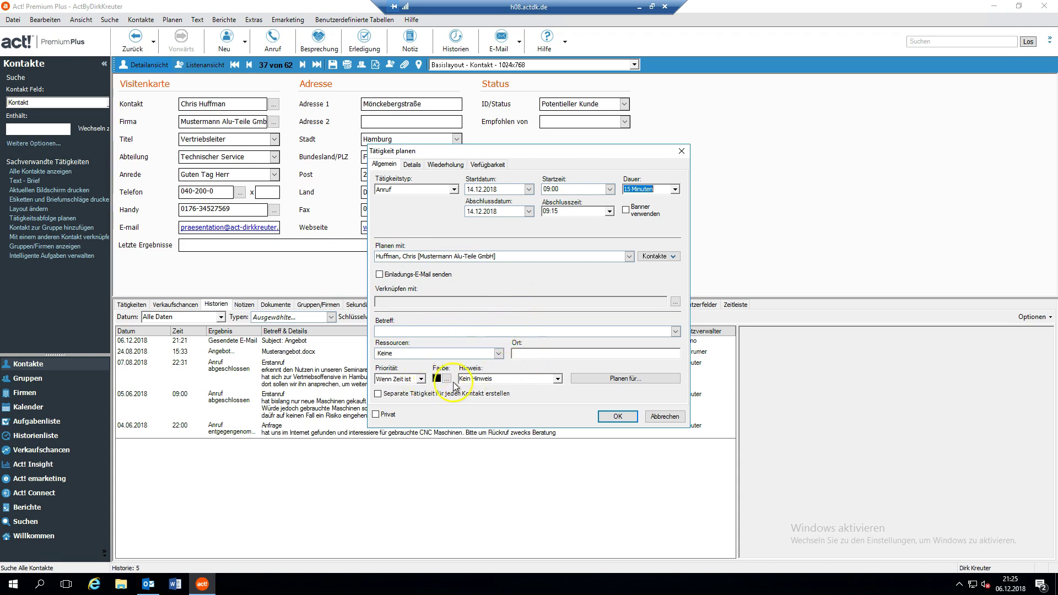
pyautogui.click(618, 417)
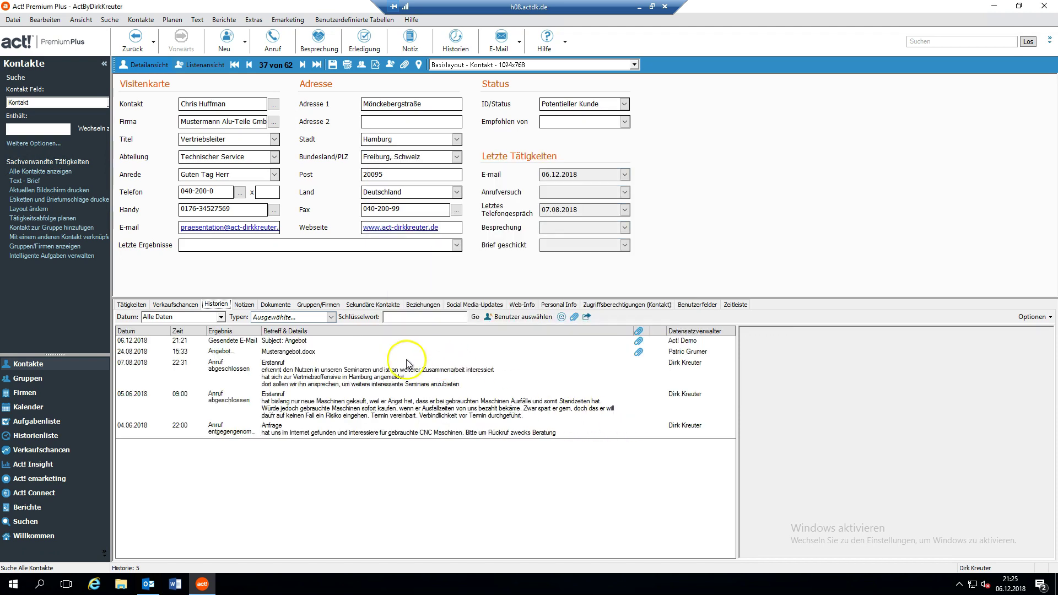
# - Check the contact's Tätigkeiten for the planned call and go to the Verkaufschancen
pyautogui.click(133, 305)
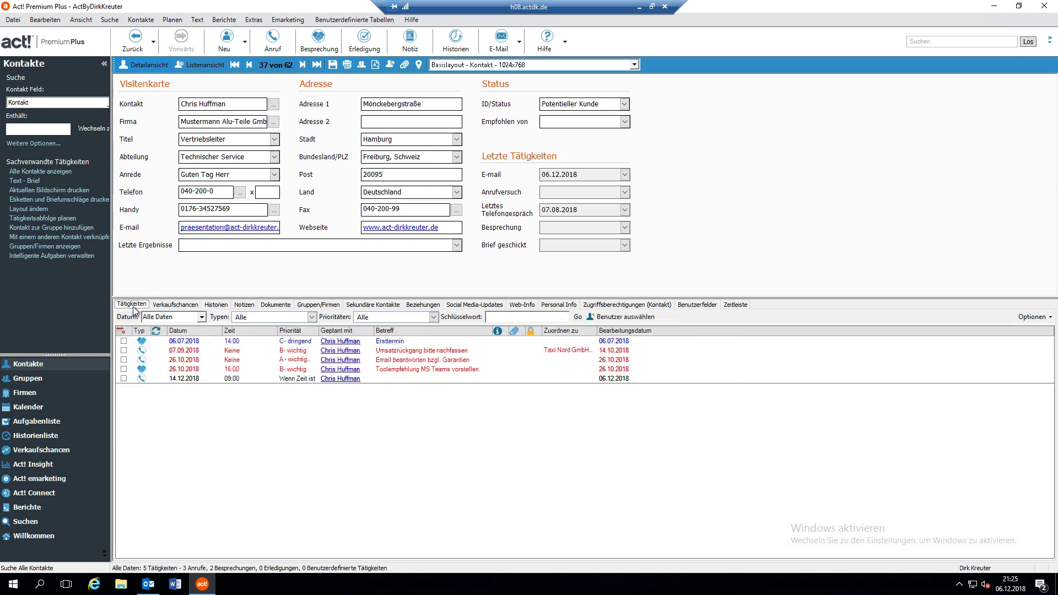
pyautogui.click(189, 306)
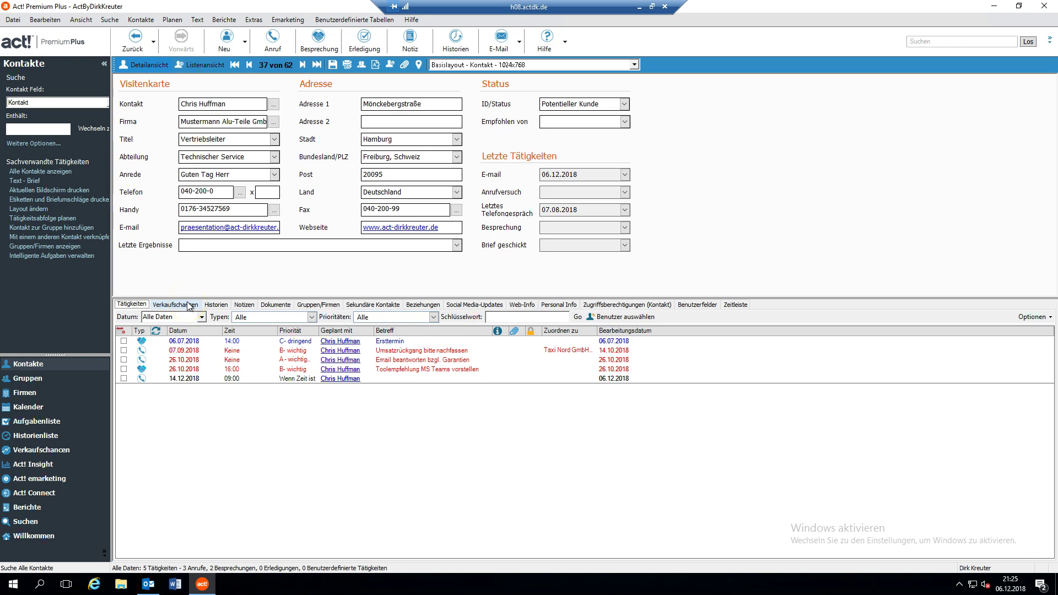